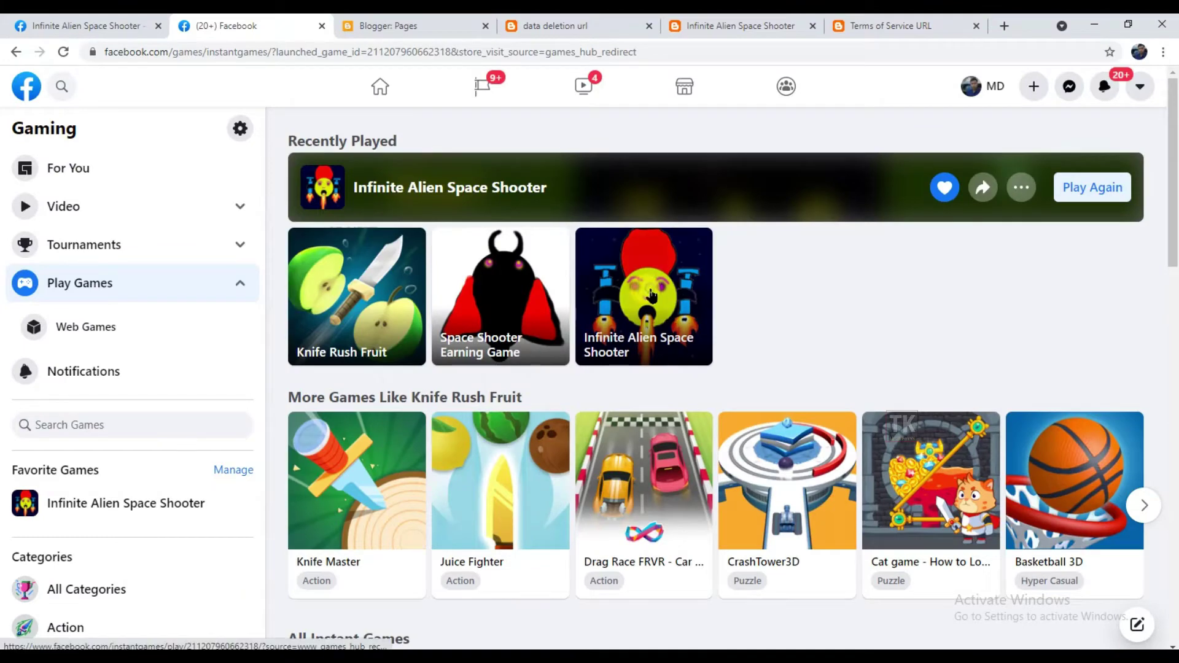
Step: Launch Infinite Alien Space Shooter from its tile on Facebook to reach the Start screen
click(651, 296)
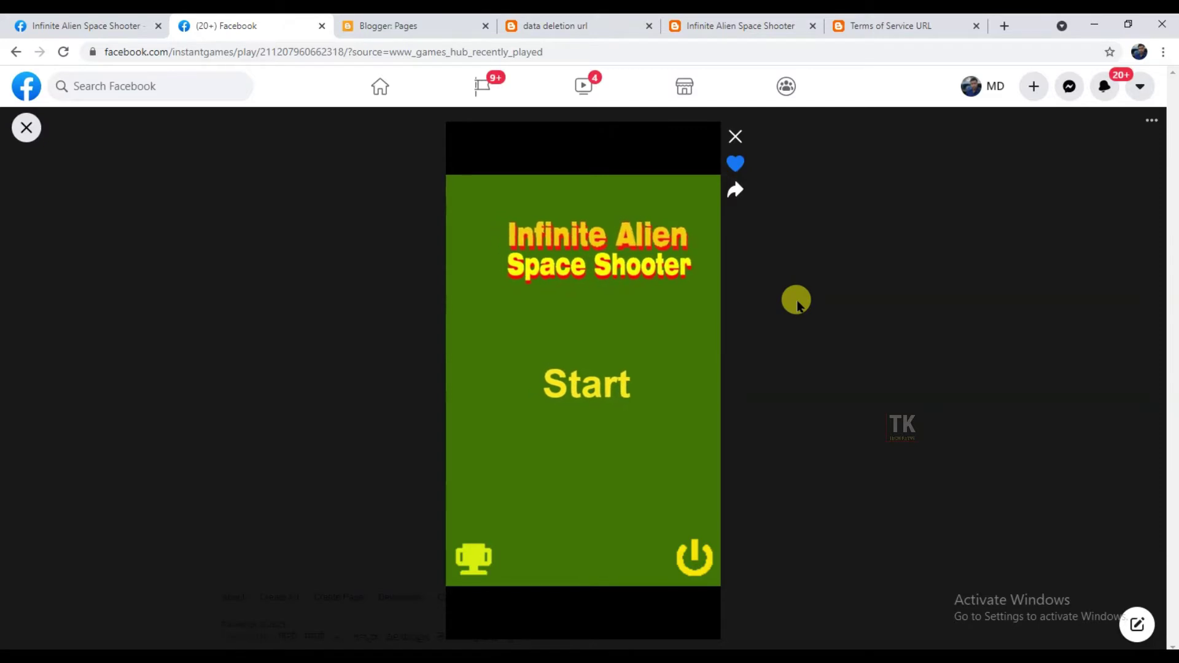
click(695, 558)
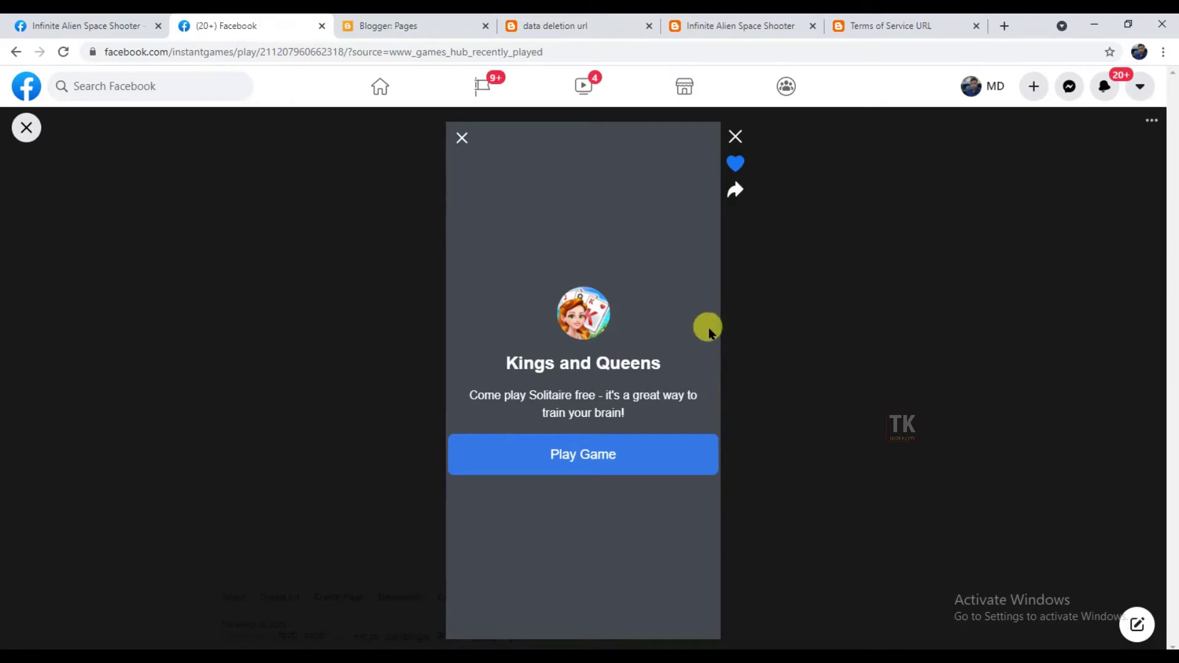
click(462, 138)
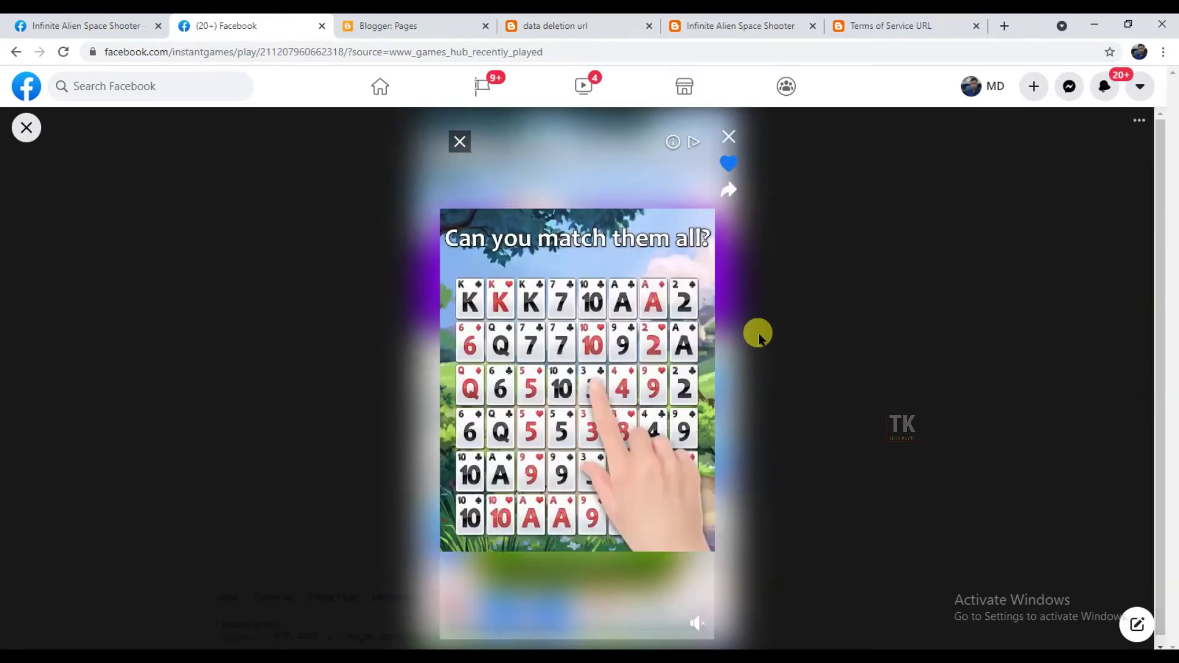
click(459, 142)
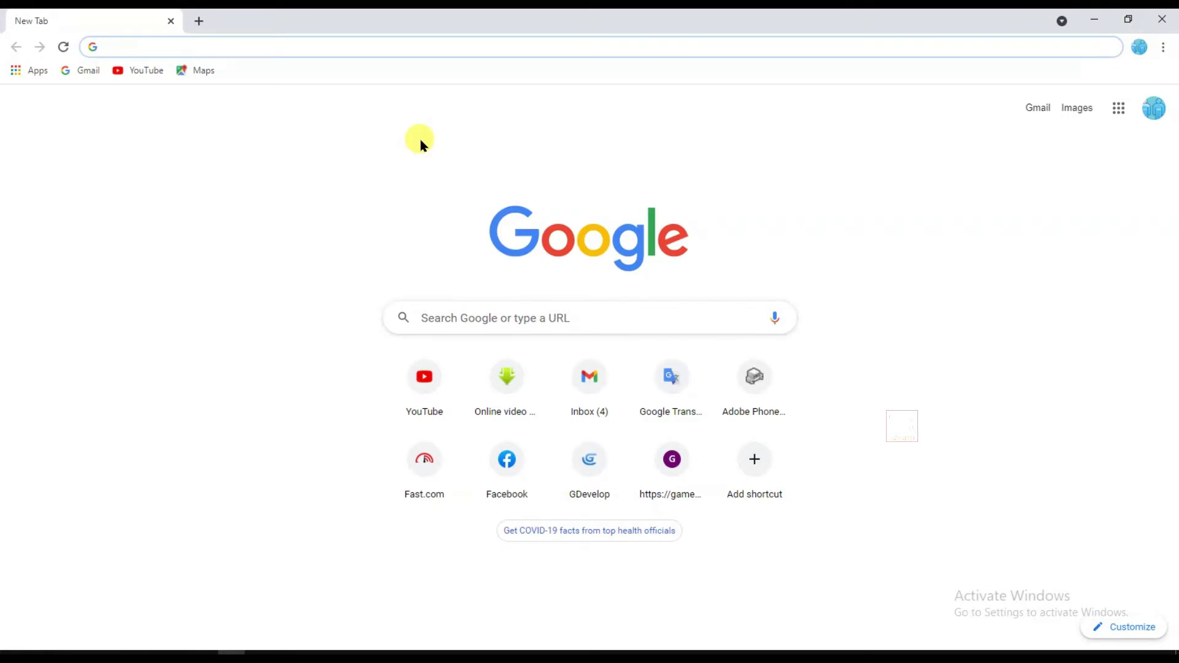
Step: Search for the Facebook developer site and open My Apps to list the Earning Game app
text(developer facebook)
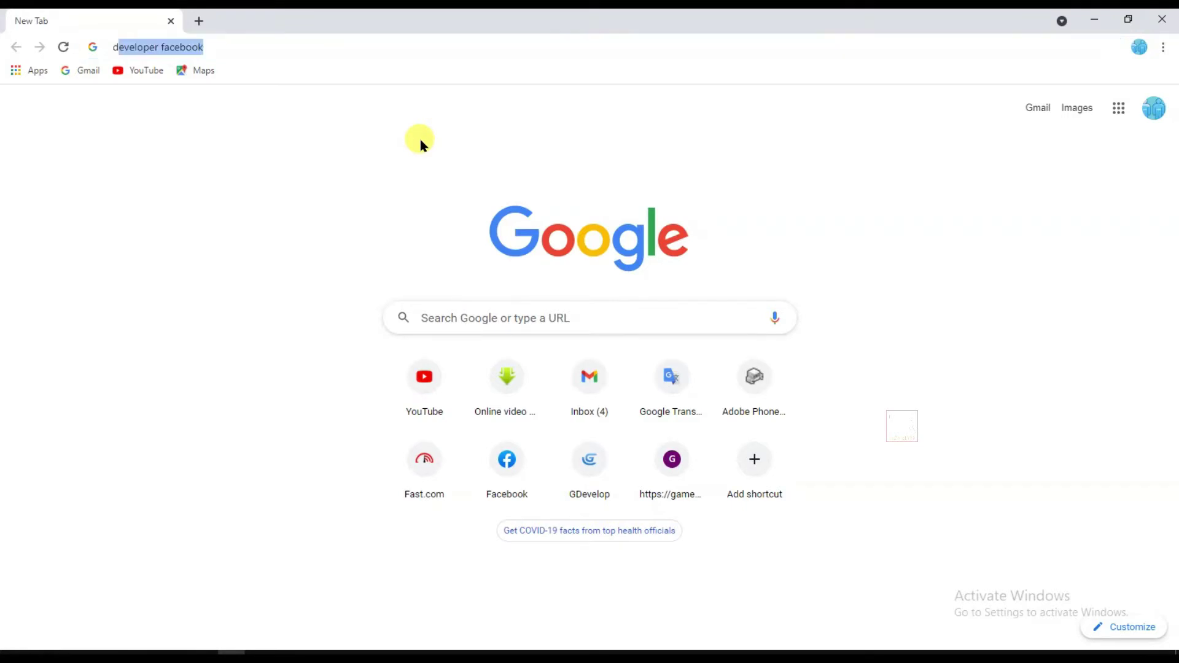
key(Return)
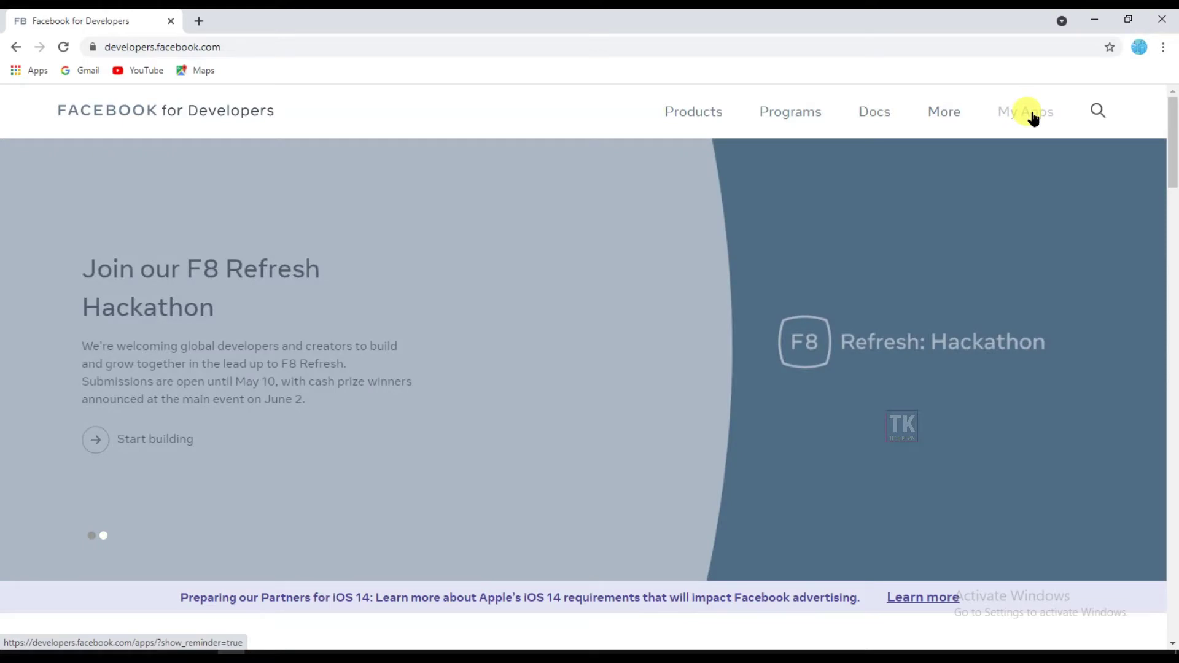
click(1026, 115)
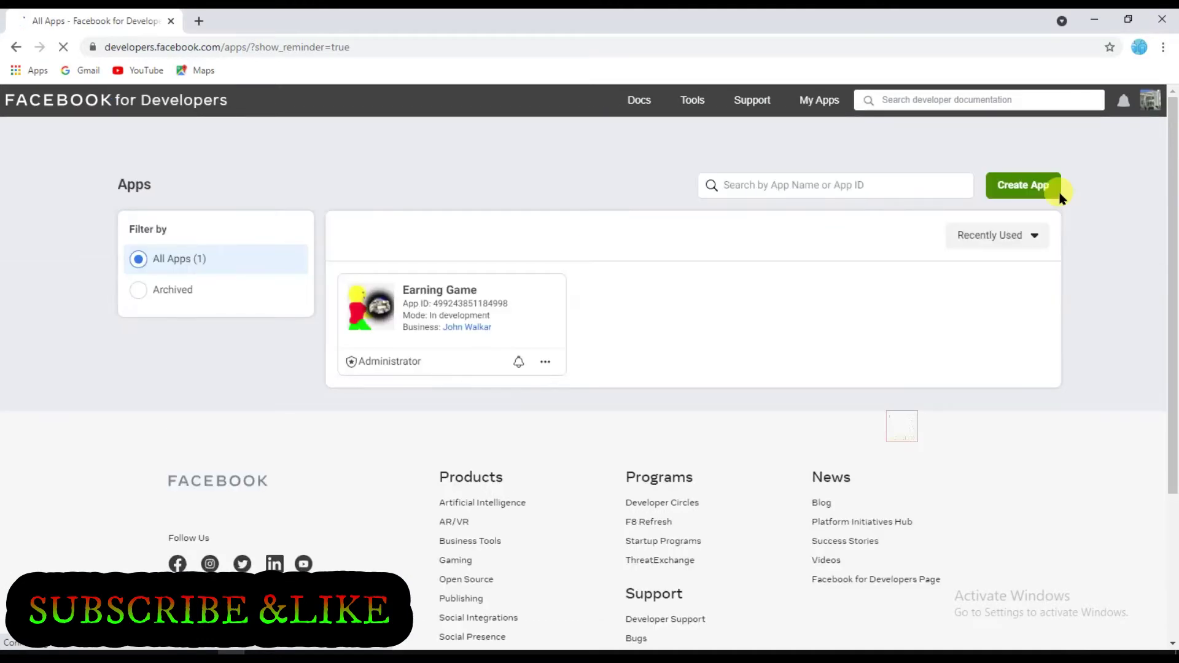
Step: Go from the Earning Game dashboard through Audience Network into Monetisation Manager's earning game property
click(424, 294)
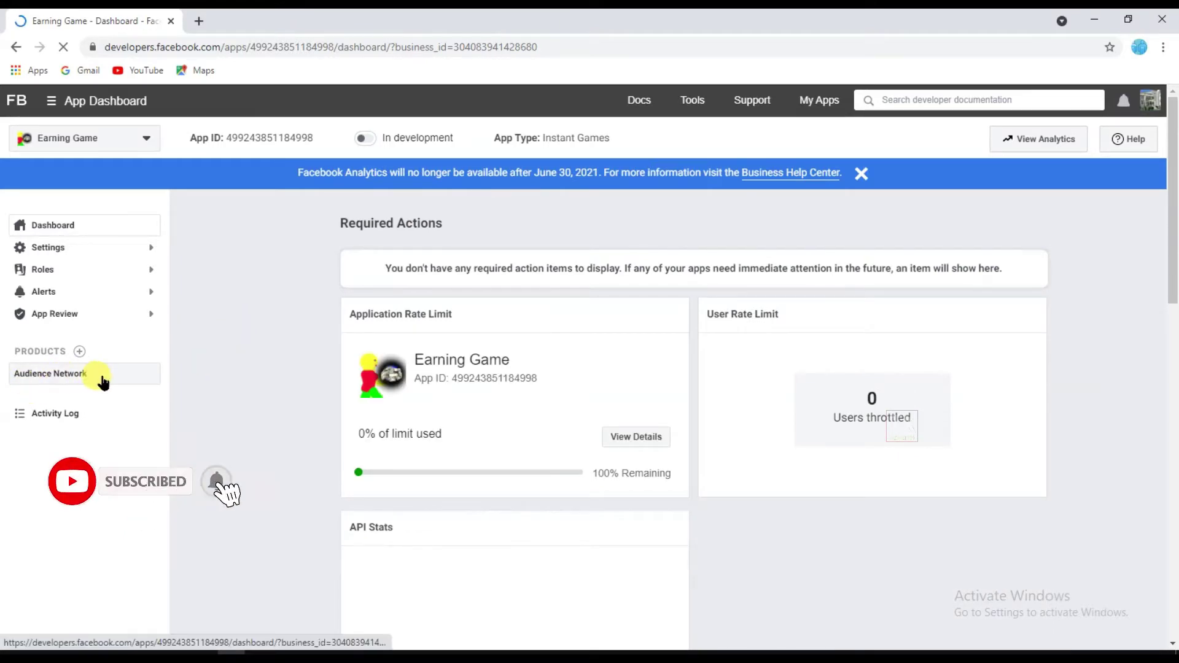
click(74, 373)
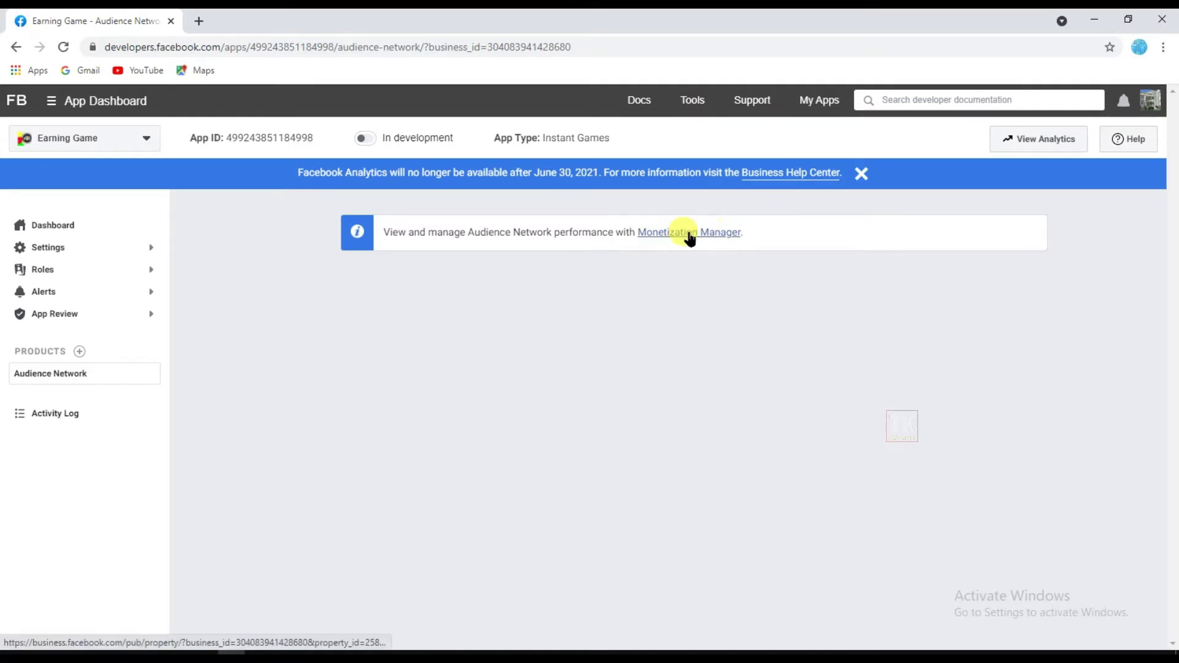
click(724, 233)
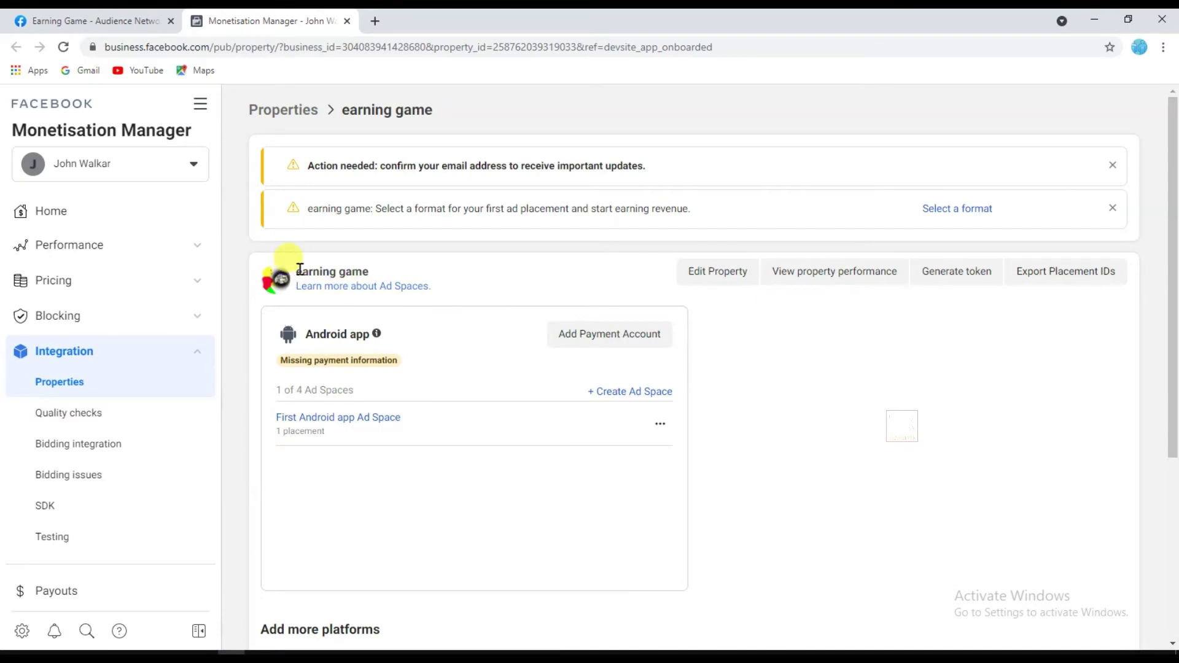
Step: Open the First Android app Ad Space, check its Interstitial placement, and start a new placement
drag(310, 269, 393, 273)
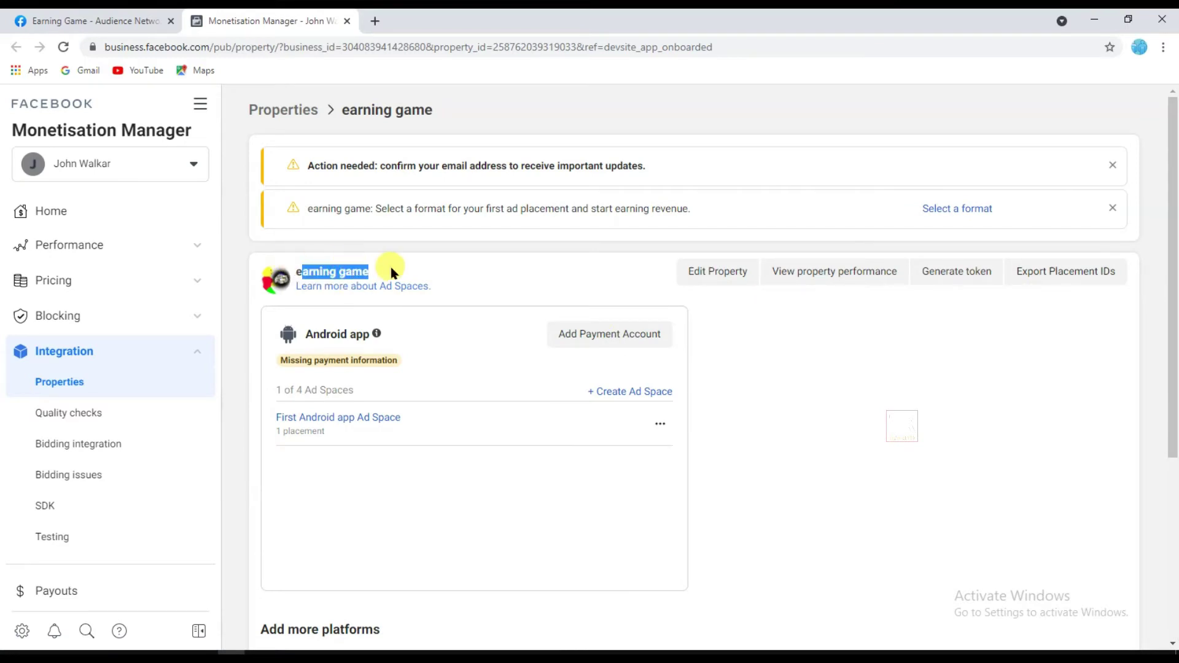
click(443, 266)
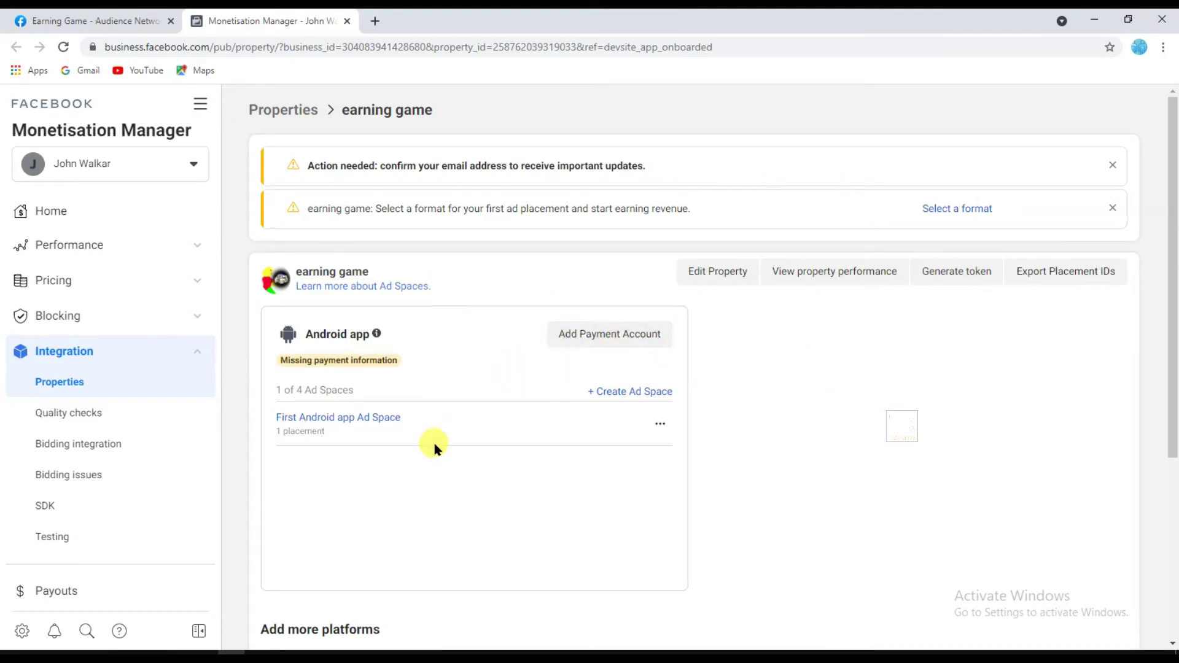
click(378, 419)
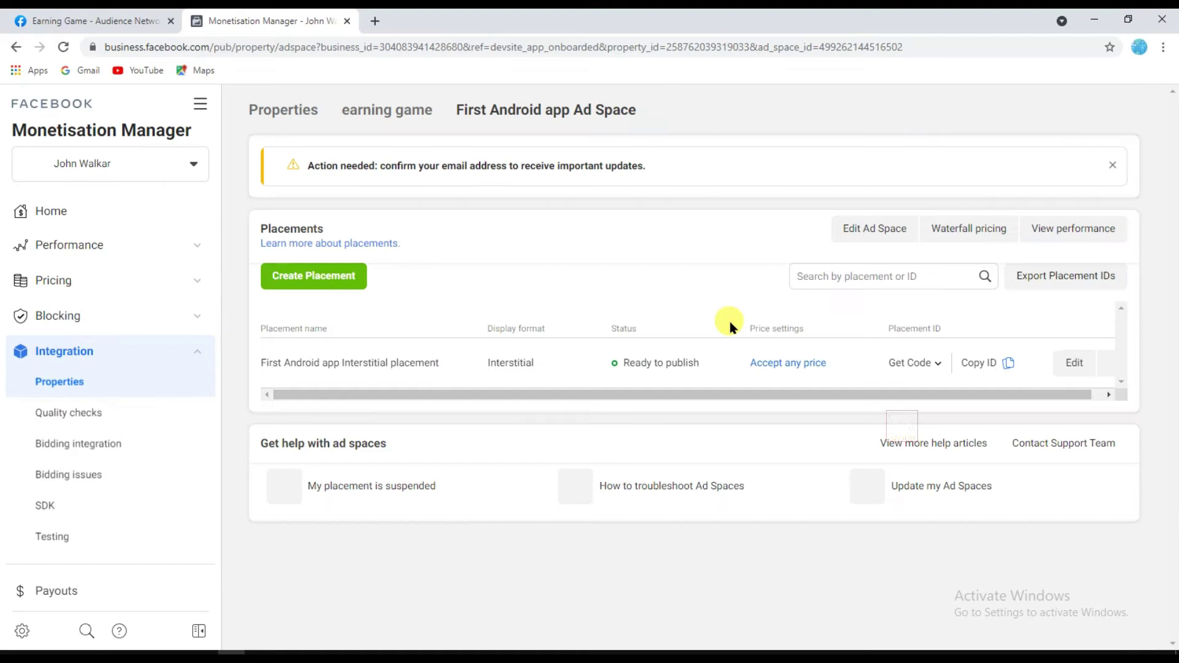
double_click(492, 364)
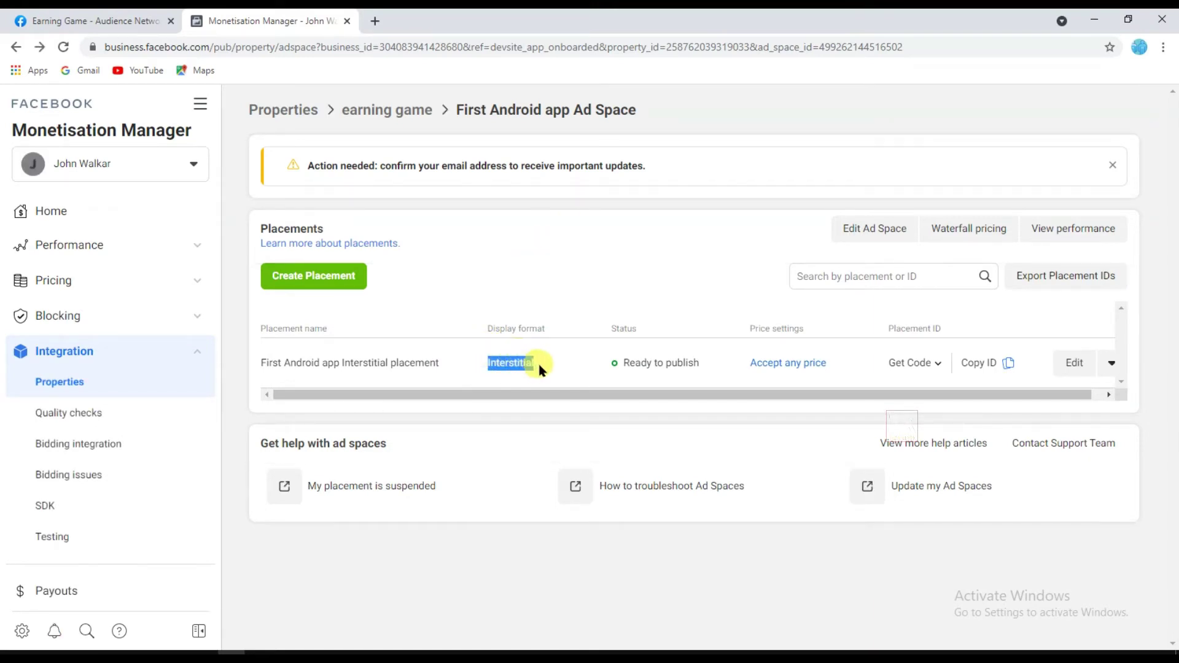
click(589, 266)
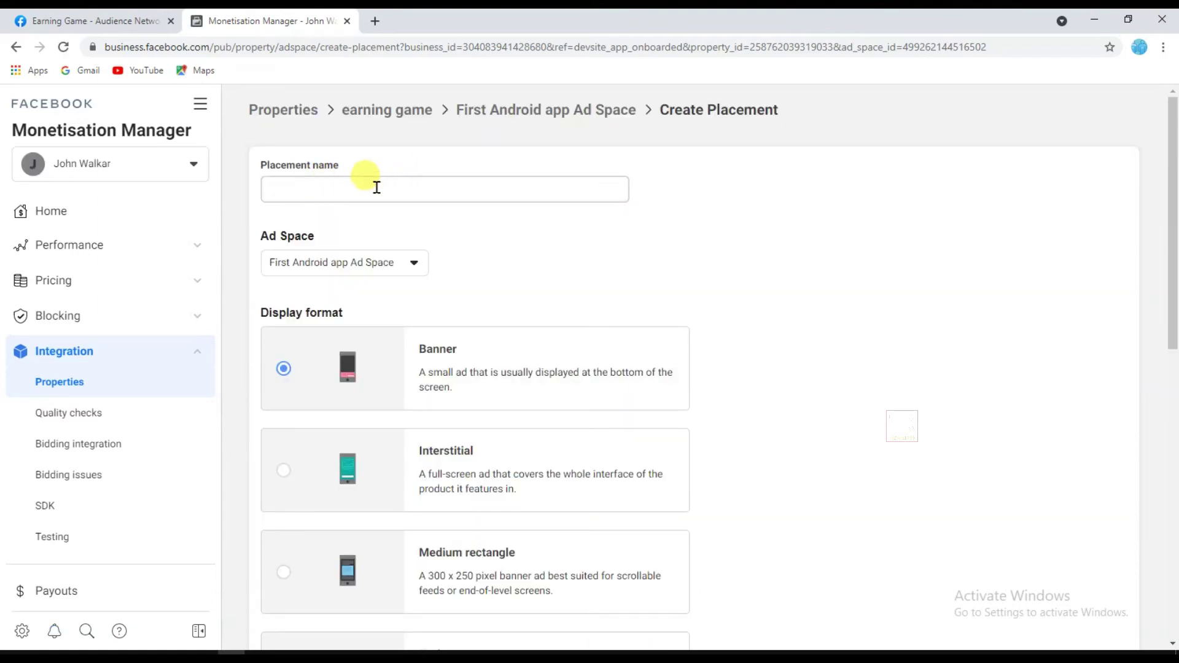
Step: Create a Rewarded video placement named 'fbvideoad' in the First Android app Ad Space
click(376, 187)
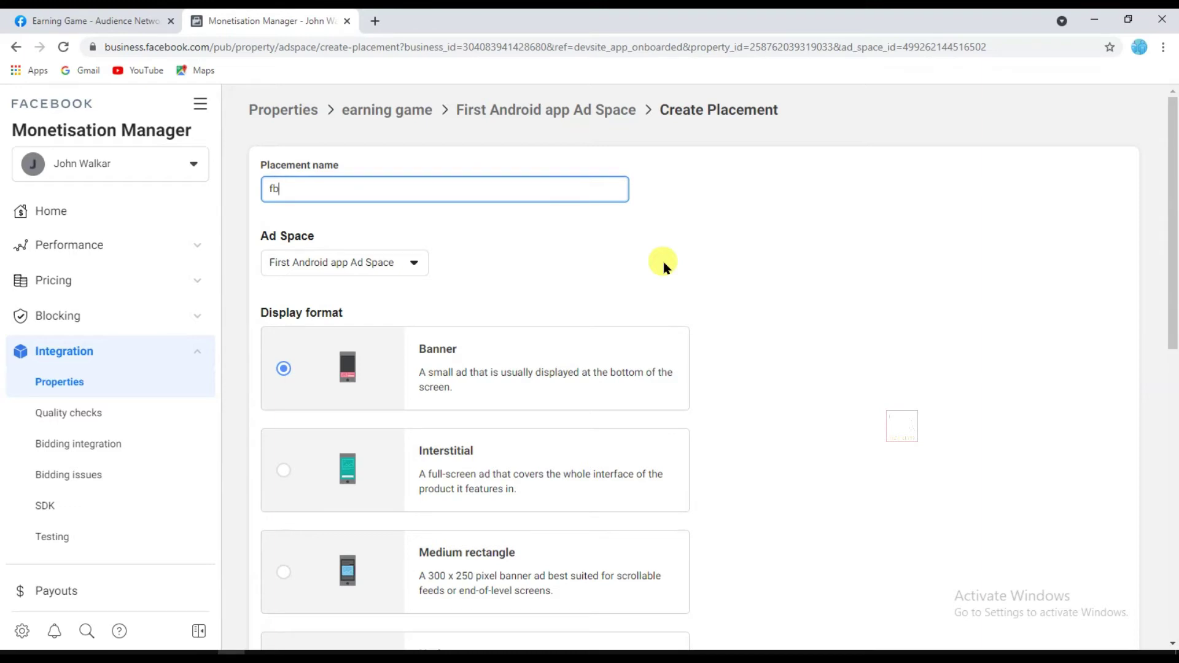
text(fbvideoad)
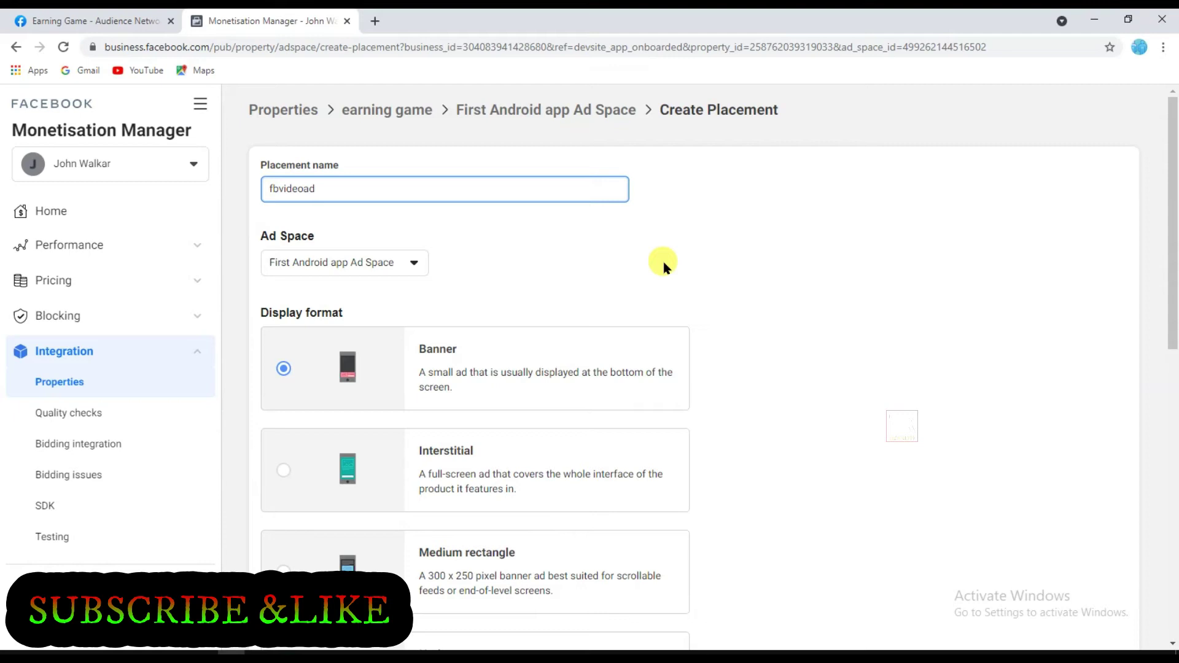
scroll(670, 265, down, 6)
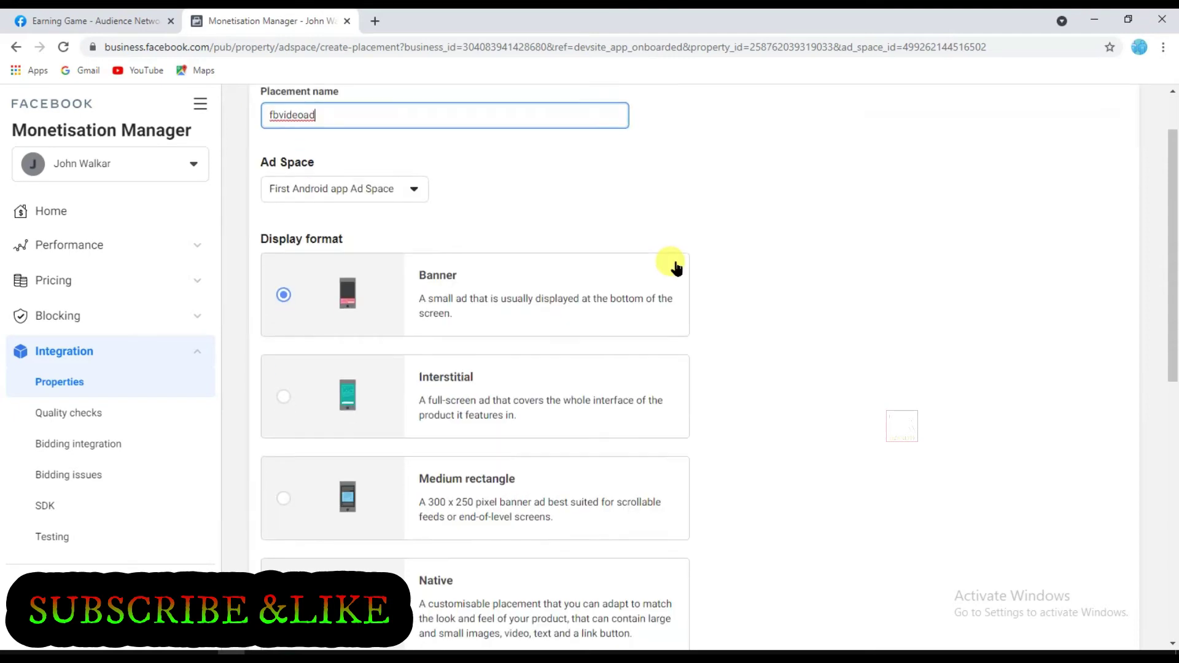
scroll(748, 245, down, 1)
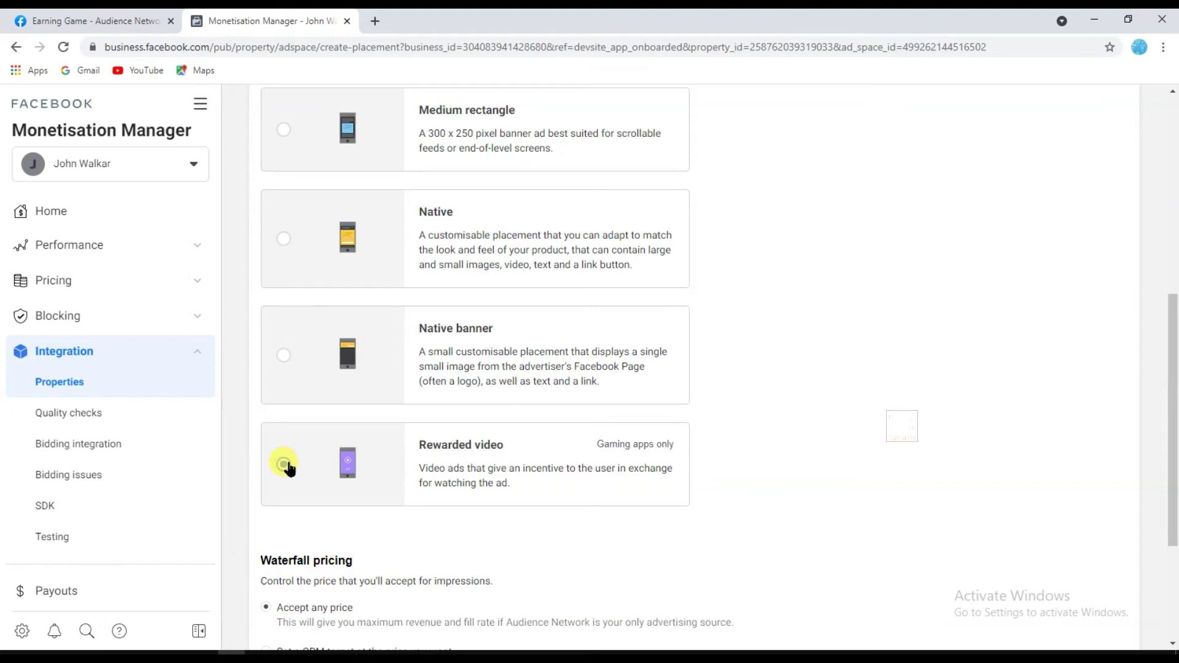
scroll(818, 358, down, 3)
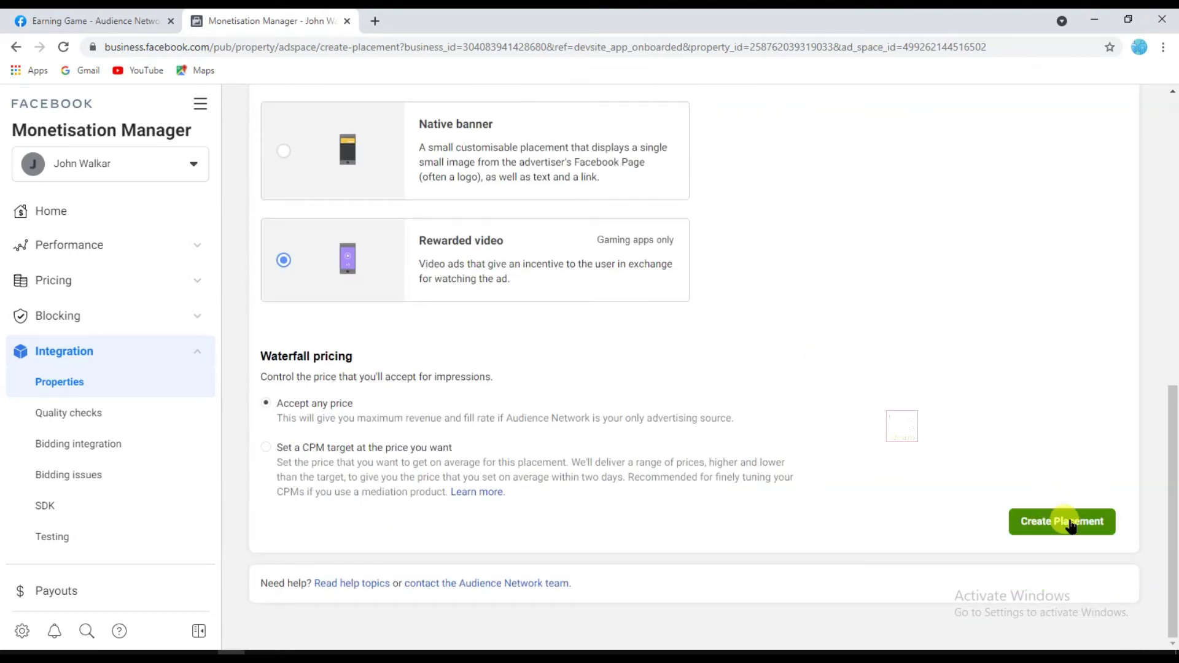
click(1065, 525)
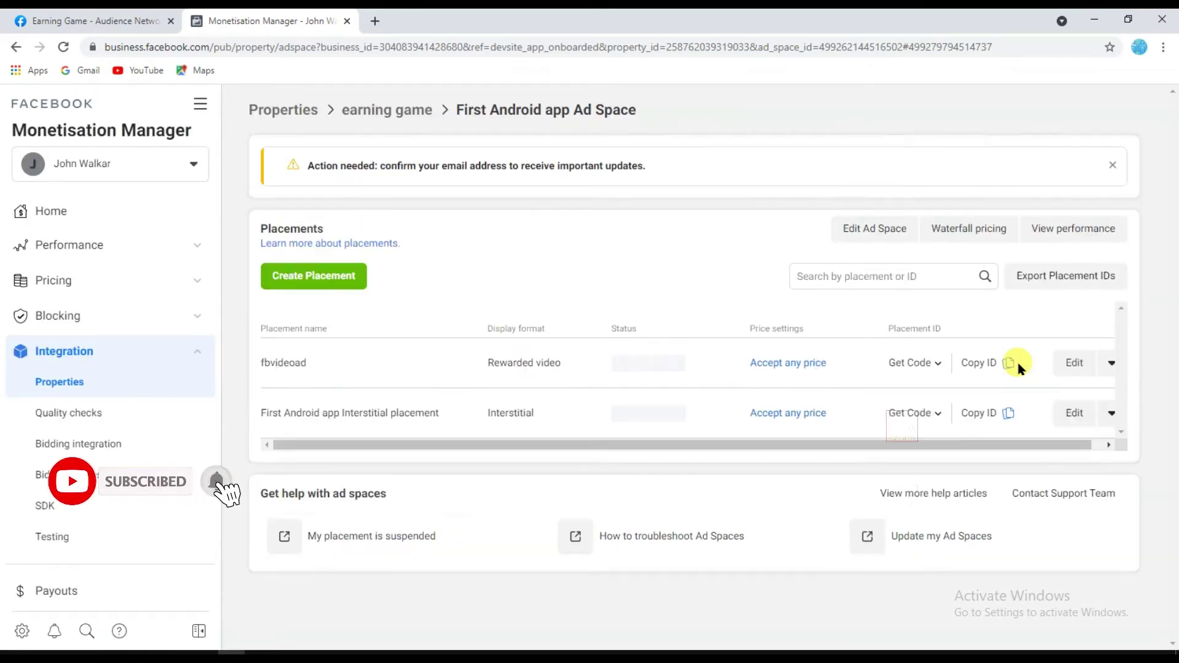
Step: Copy the fbvideoad placement ID from its Get Code details, then close the popup
drag(488, 363, 558, 364)
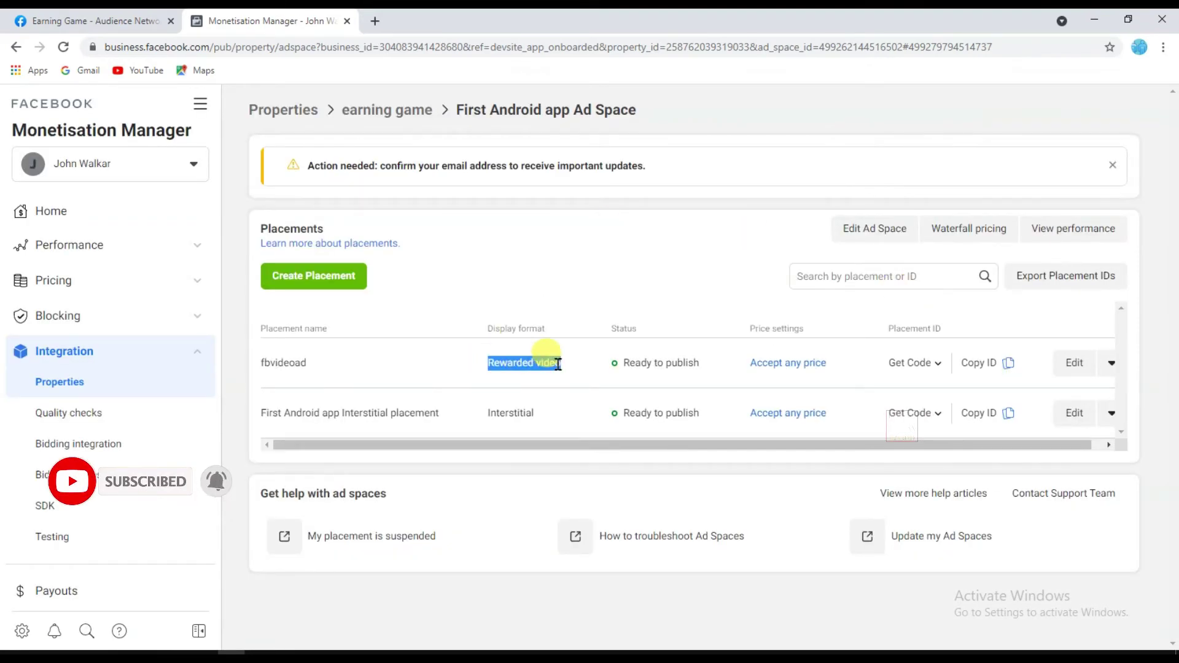
click(673, 362)
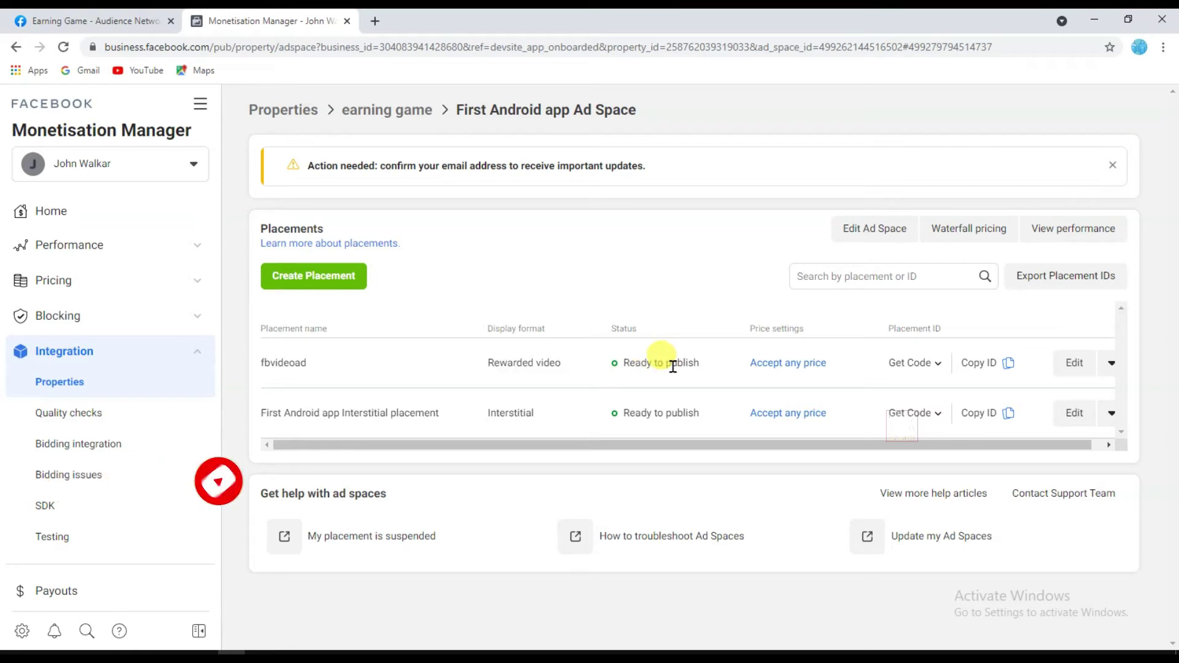
drag(666, 362, 697, 363)
click(688, 365)
click(935, 364)
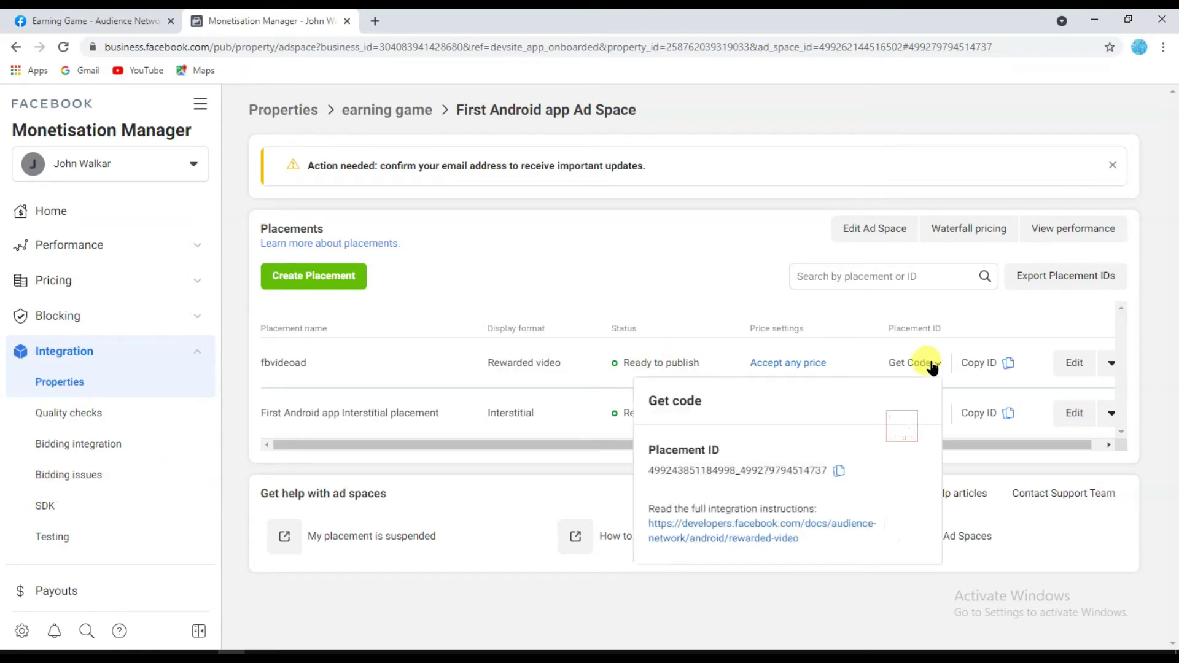
click(839, 472)
click(515, 494)
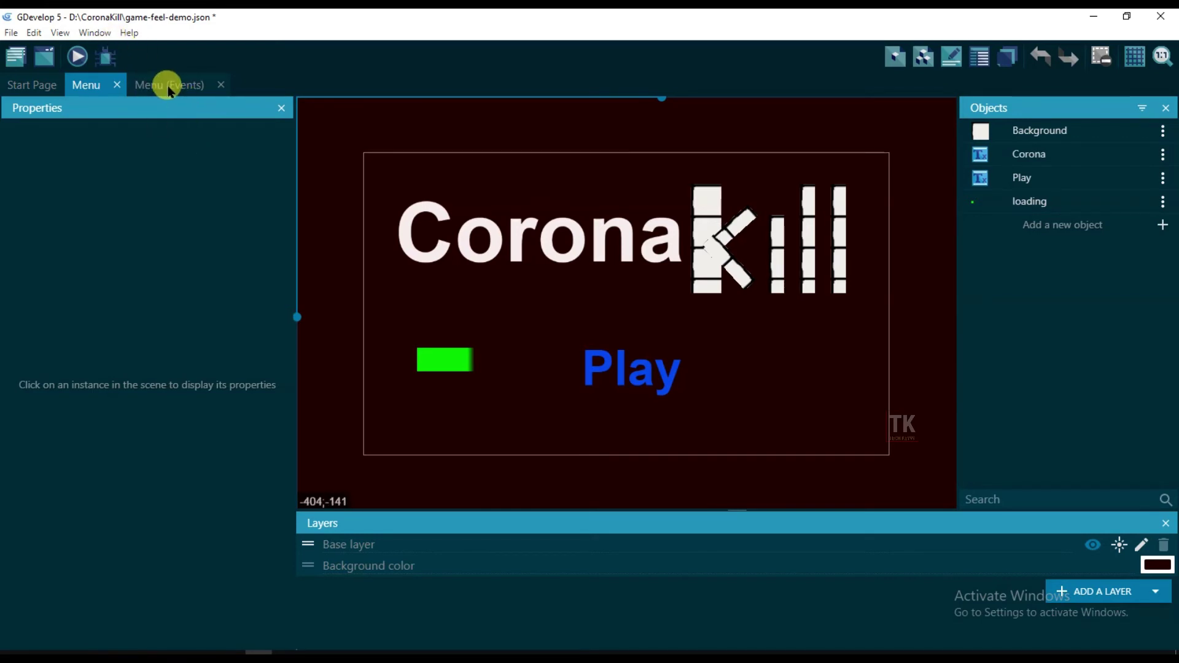
Step: Add a Facebook 'Load and prepare a rewarded video' action with the pasted placement ID to the scene-start event
key(ctrl+Tab)
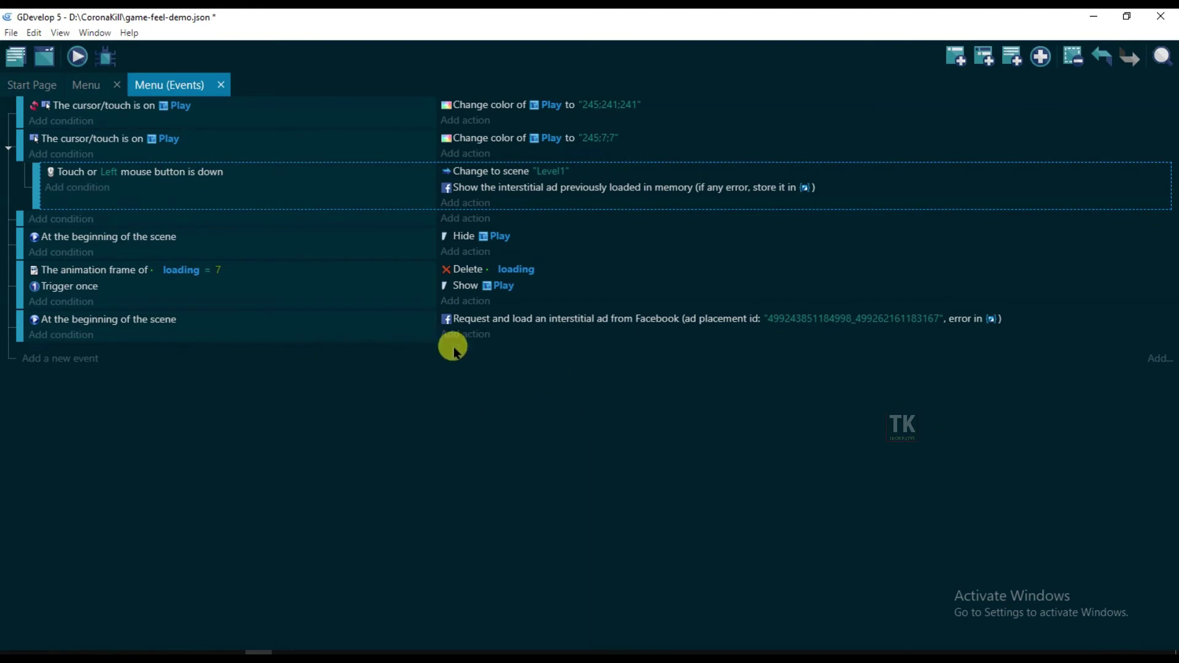
click(466, 335)
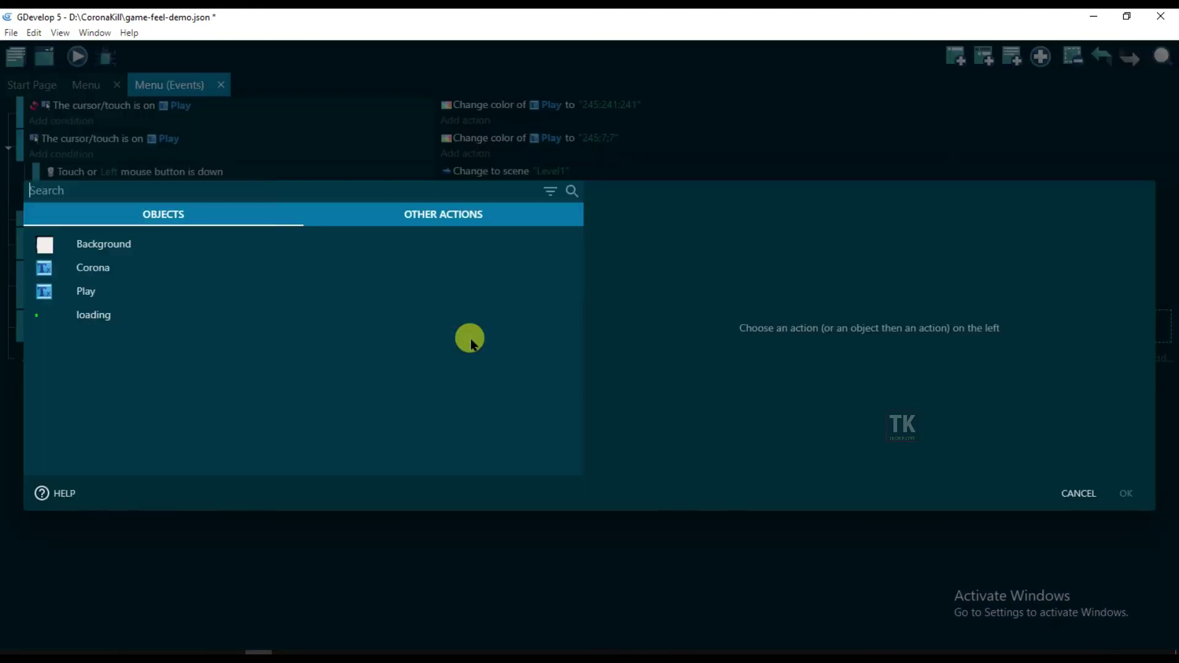
click(215, 193)
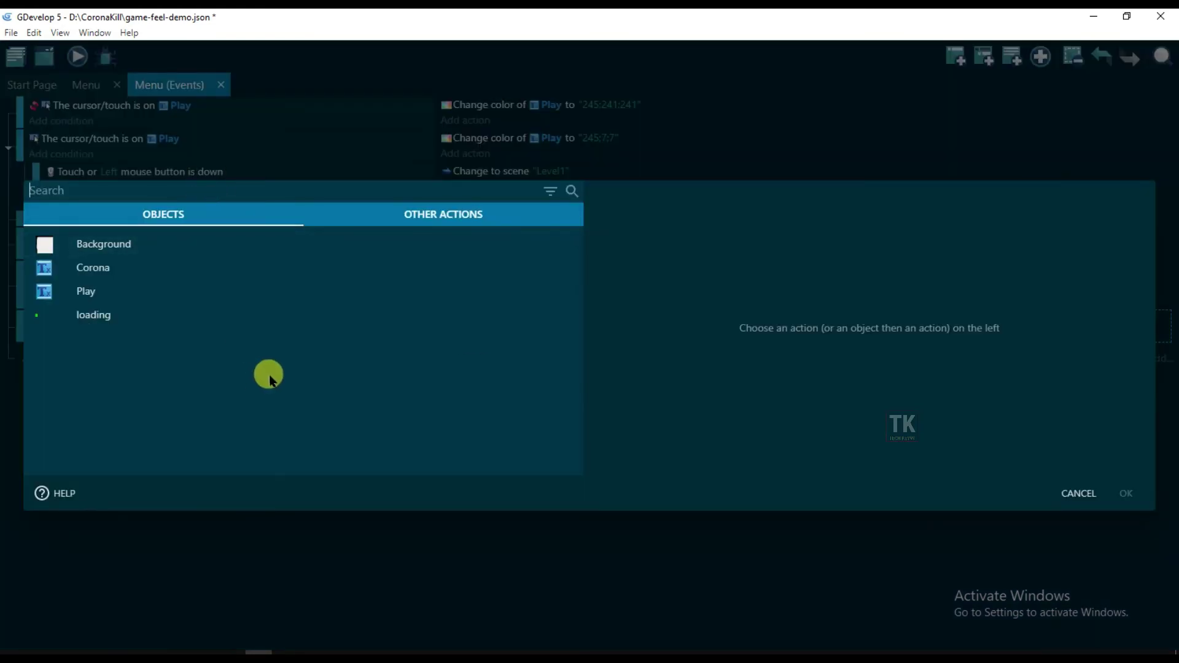
text(face)
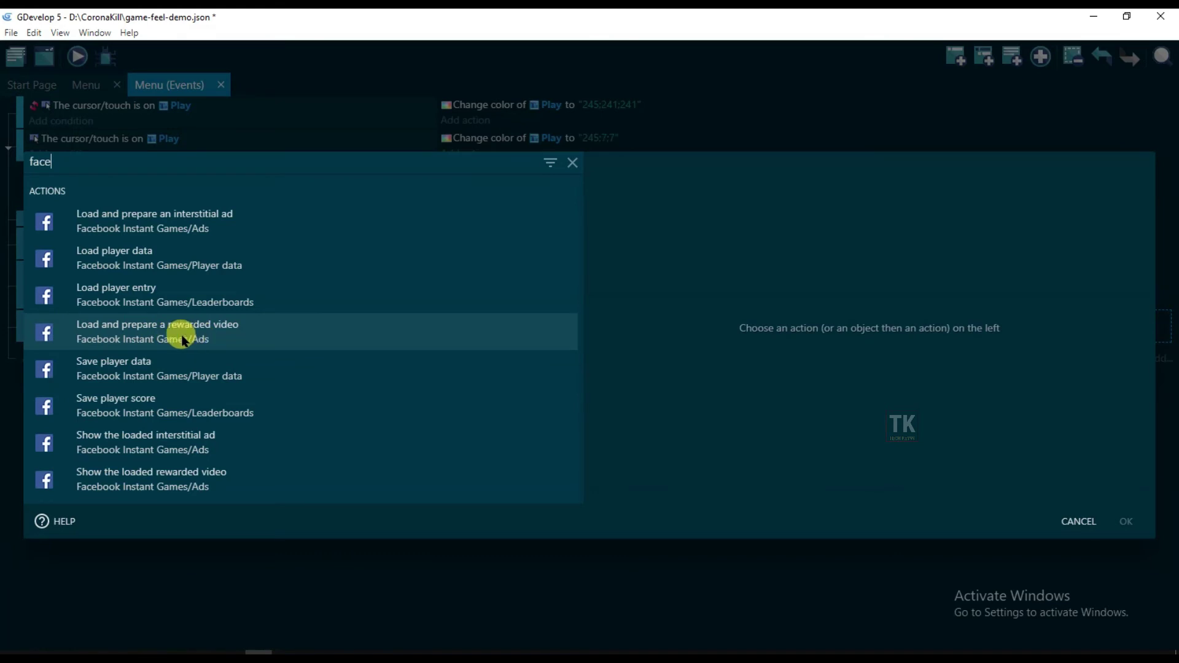
click(254, 337)
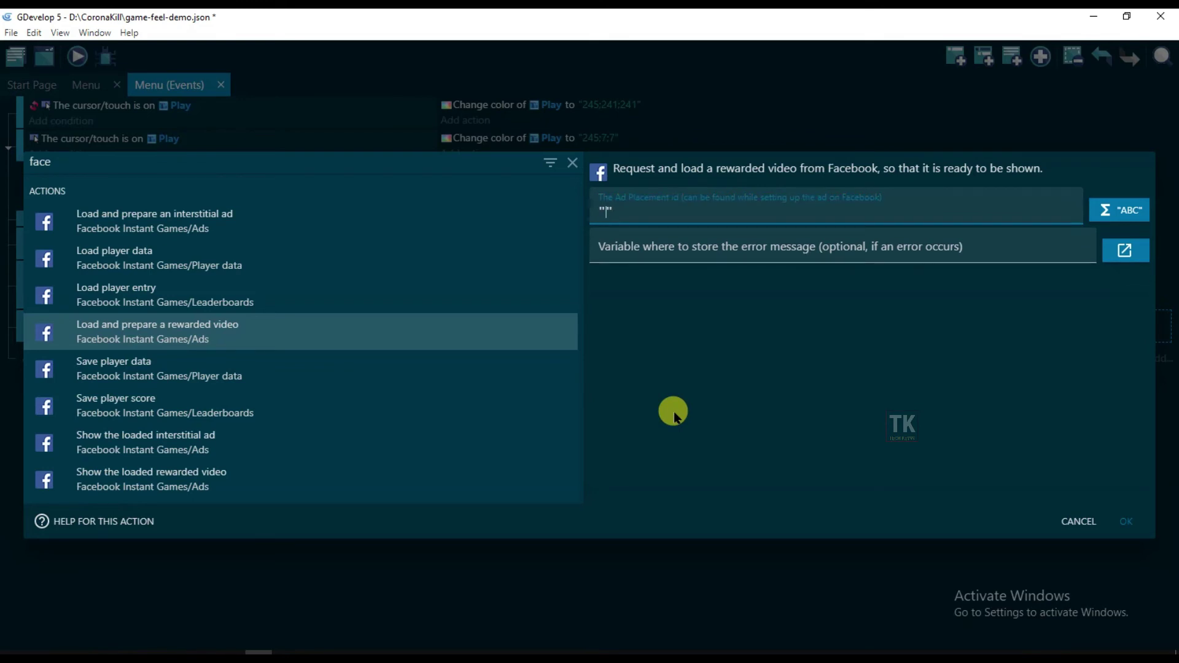
key(ctrl+v)
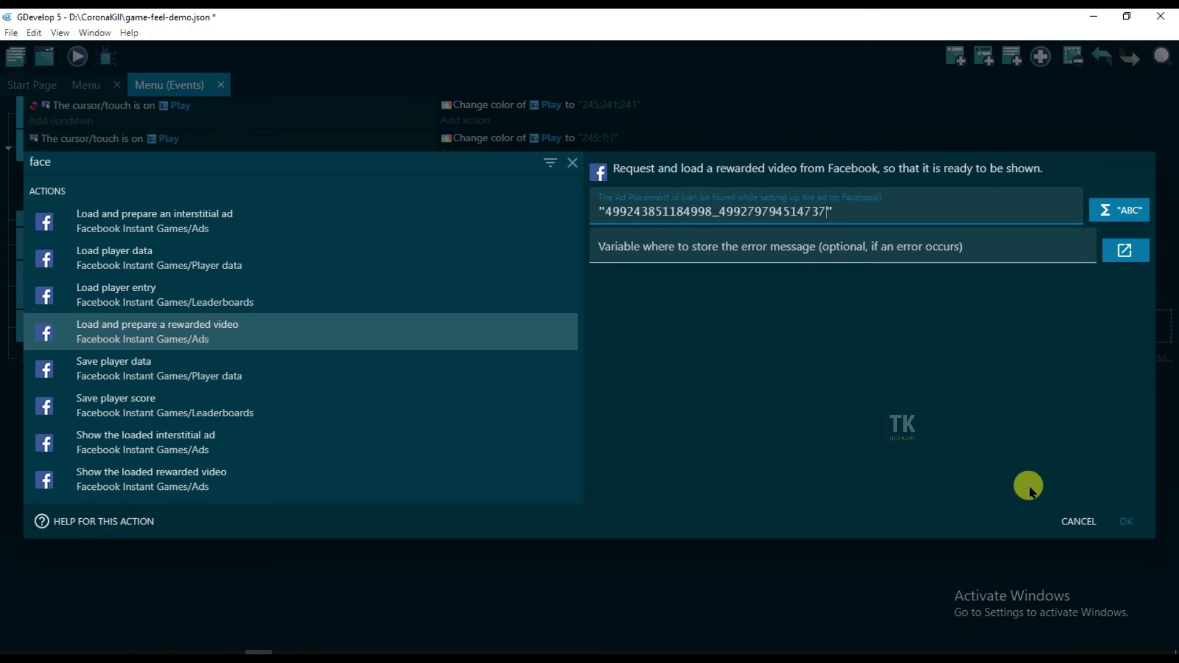
click(1131, 526)
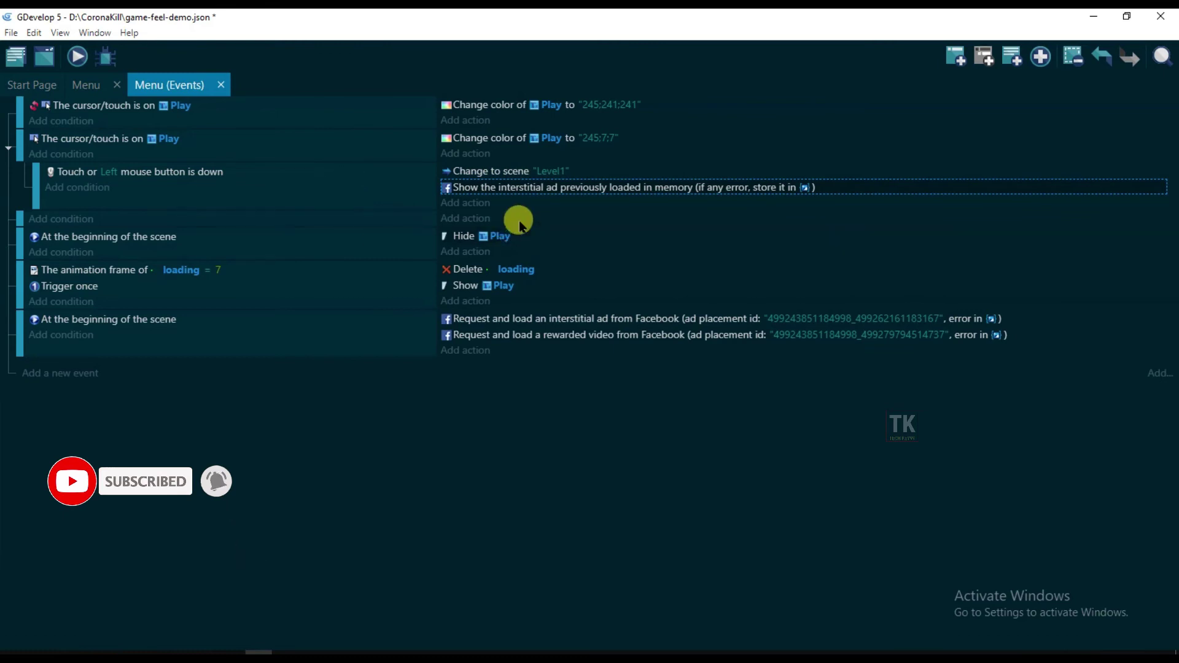
Step: Add a Facebook 'Show the loaded rewarded video' action to the Play-button touch event
click(468, 204)
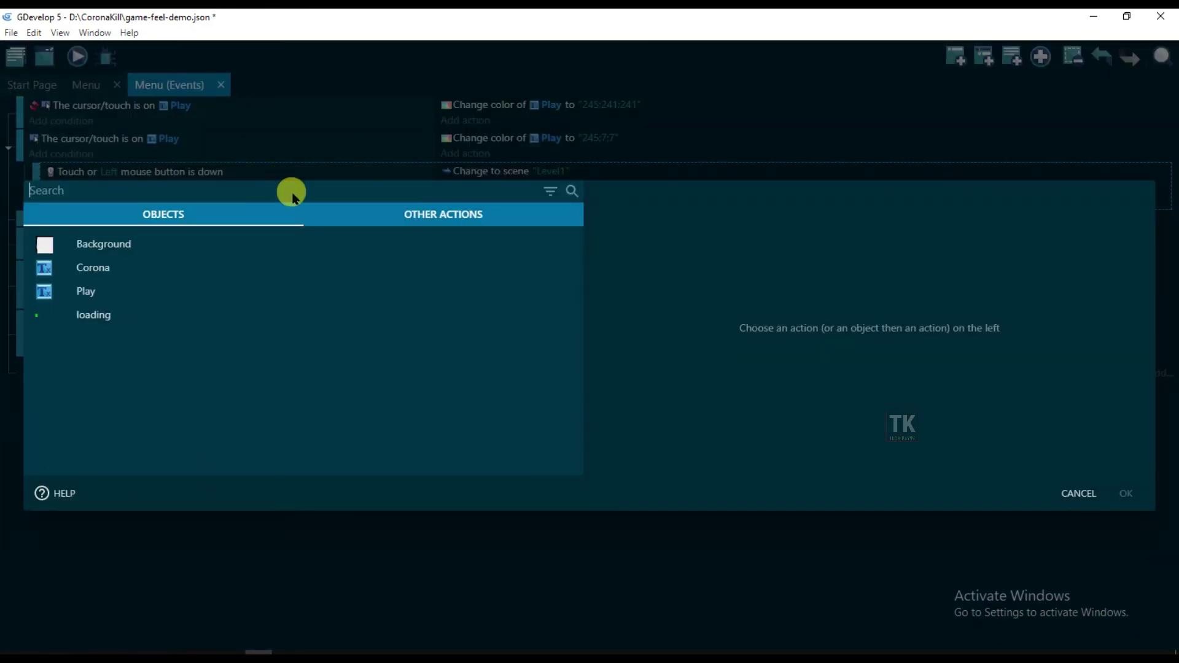
text(face)
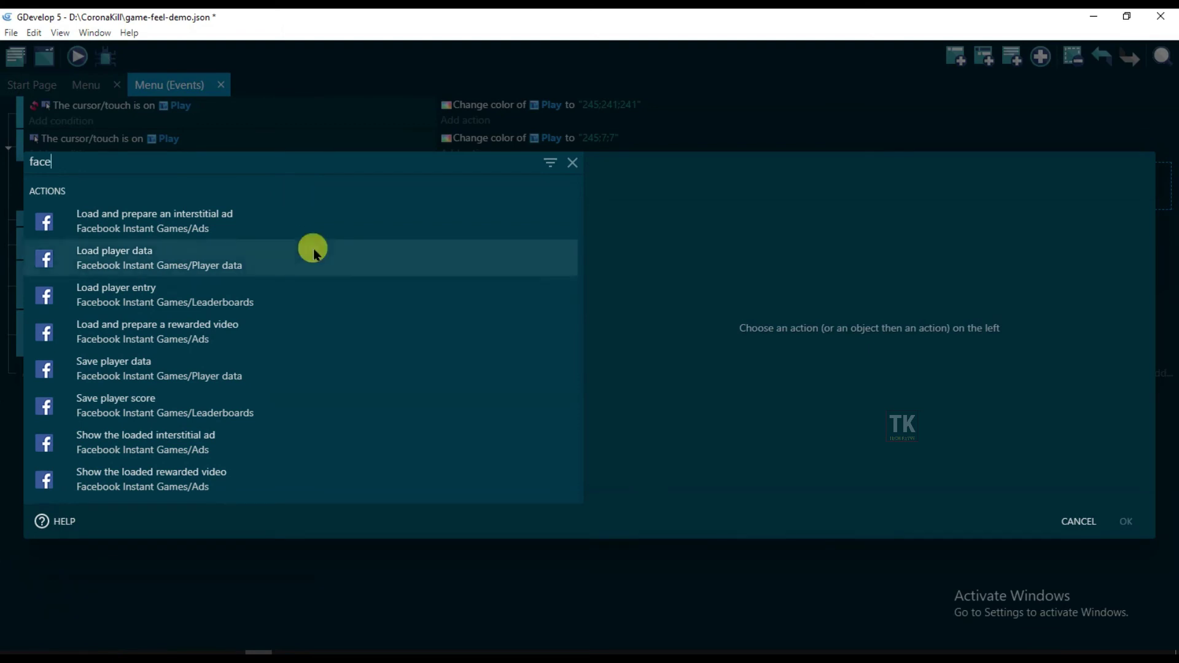
click(228, 485)
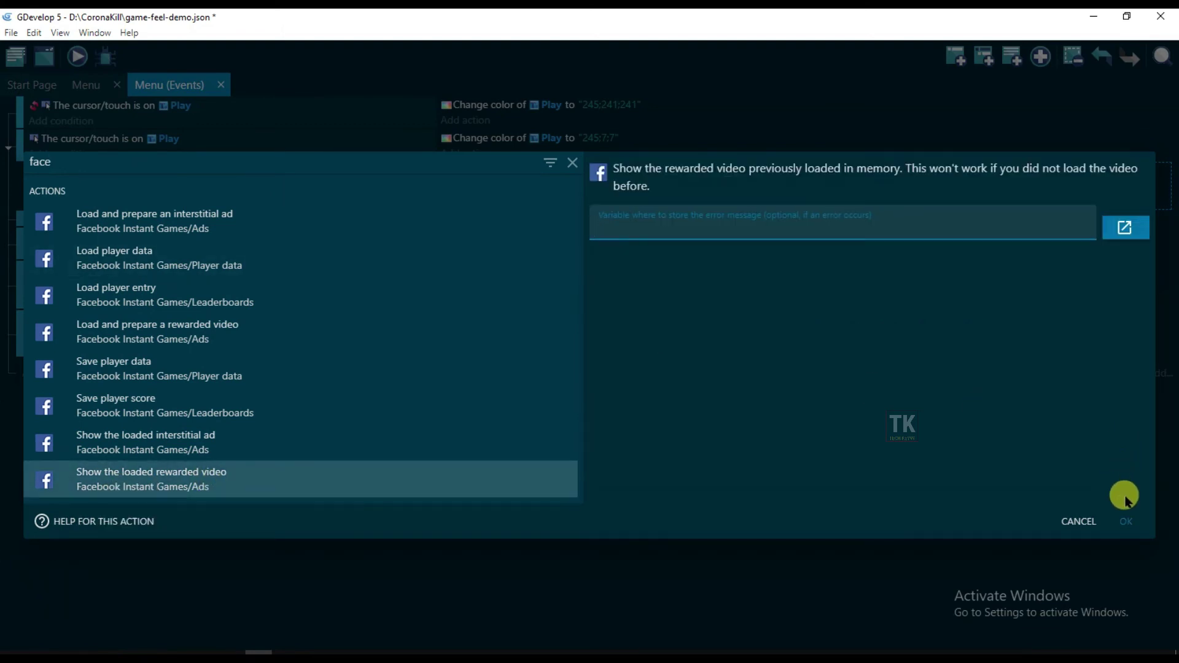
click(1127, 522)
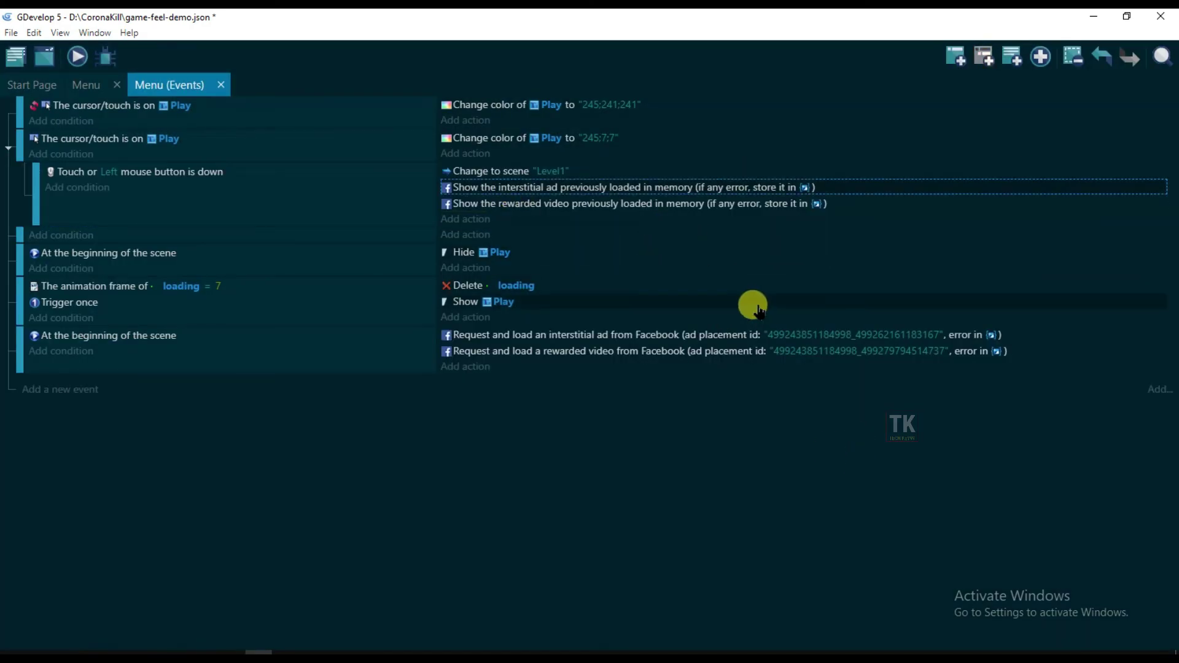
Step: Preview the game from the Menu scene into gameplay via Play, close it, and return to Chrome
click(91, 86)
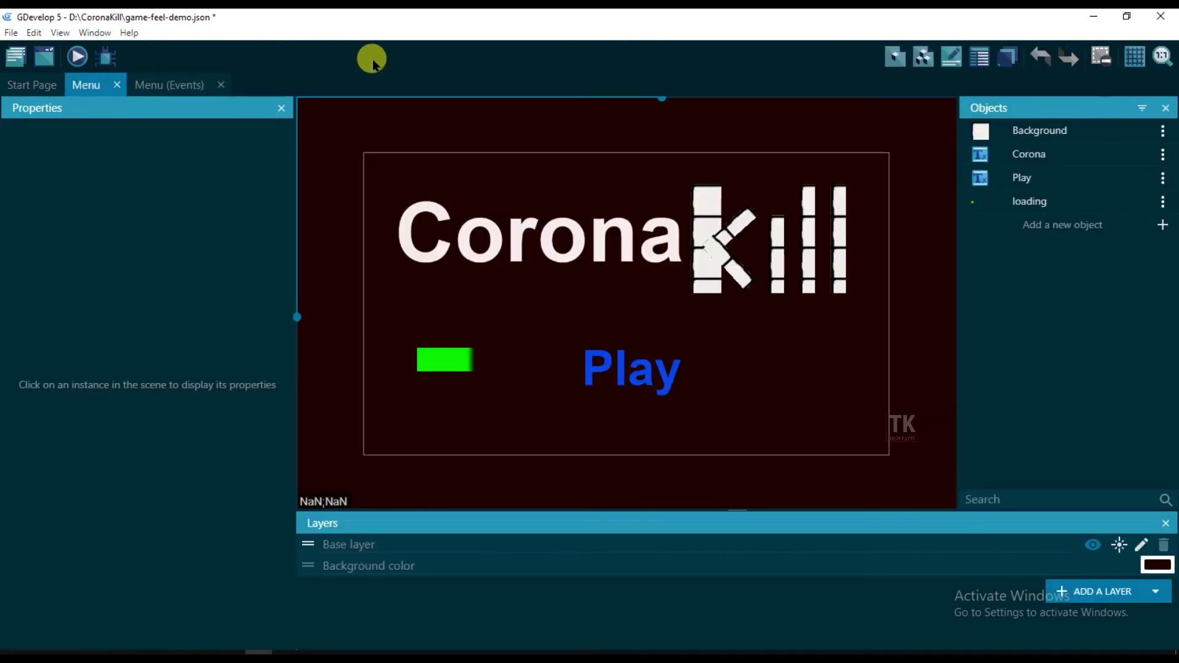
click(194, 251)
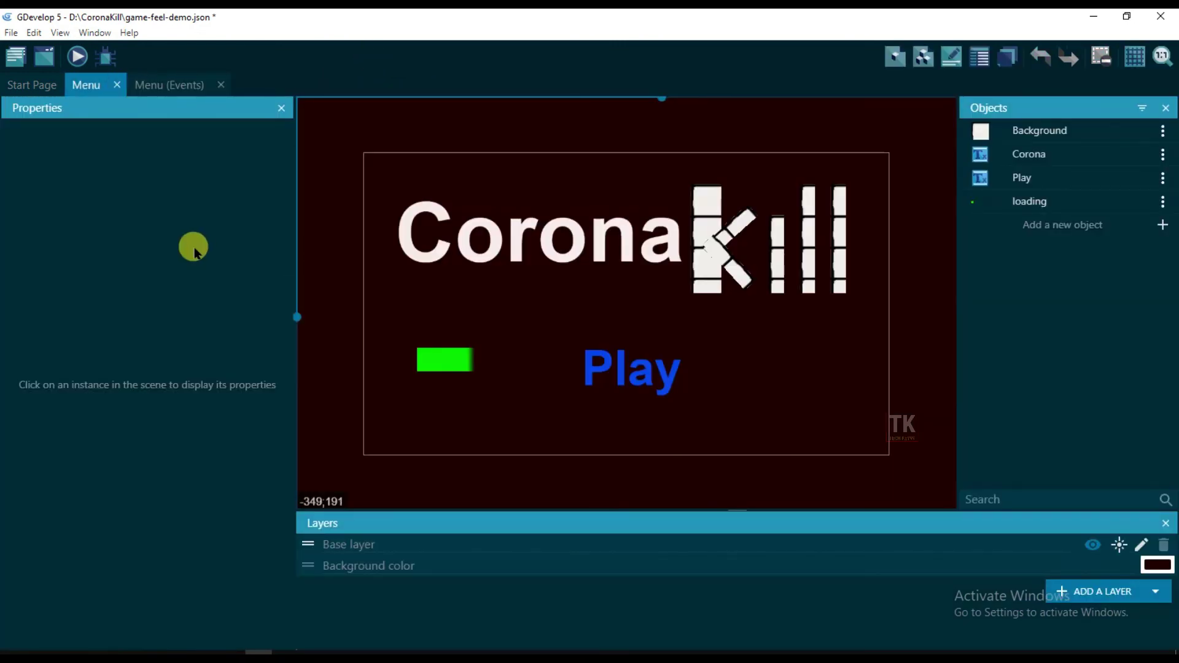
click(76, 56)
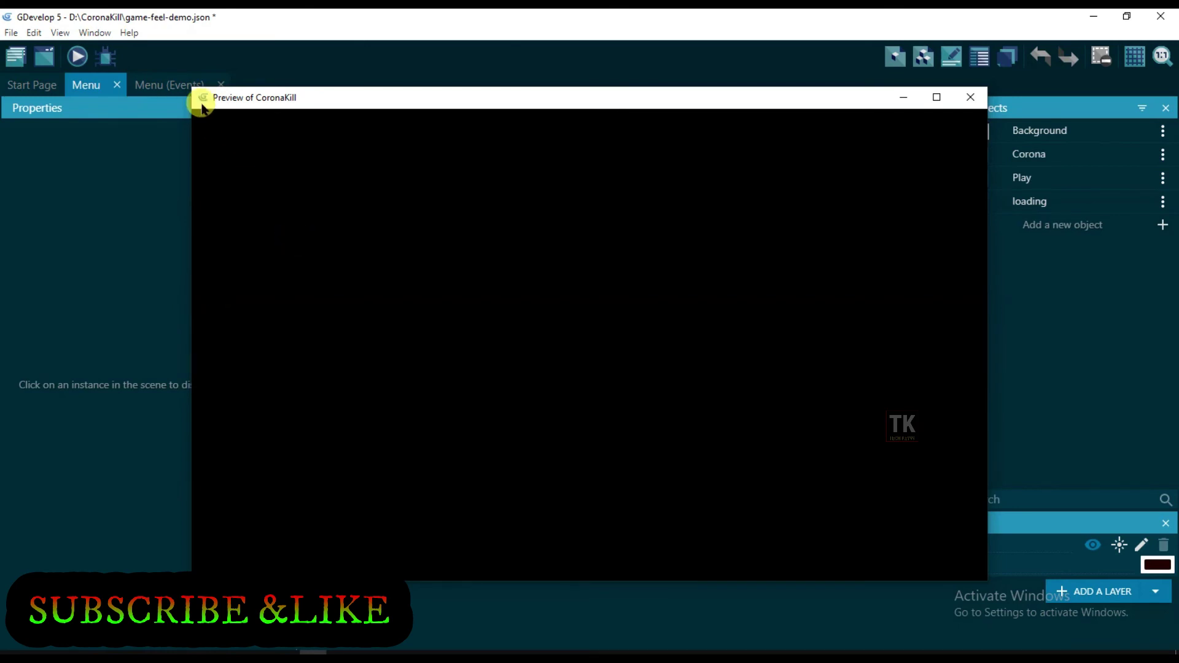
drag(201, 98, 139, 72)
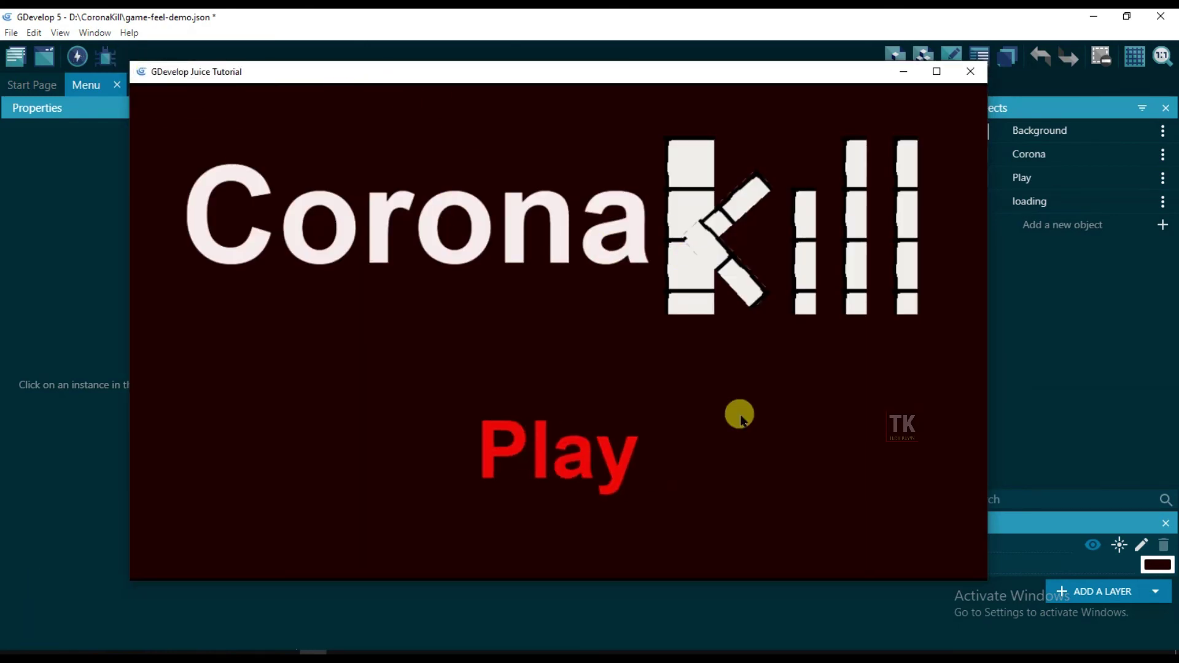
click(741, 419)
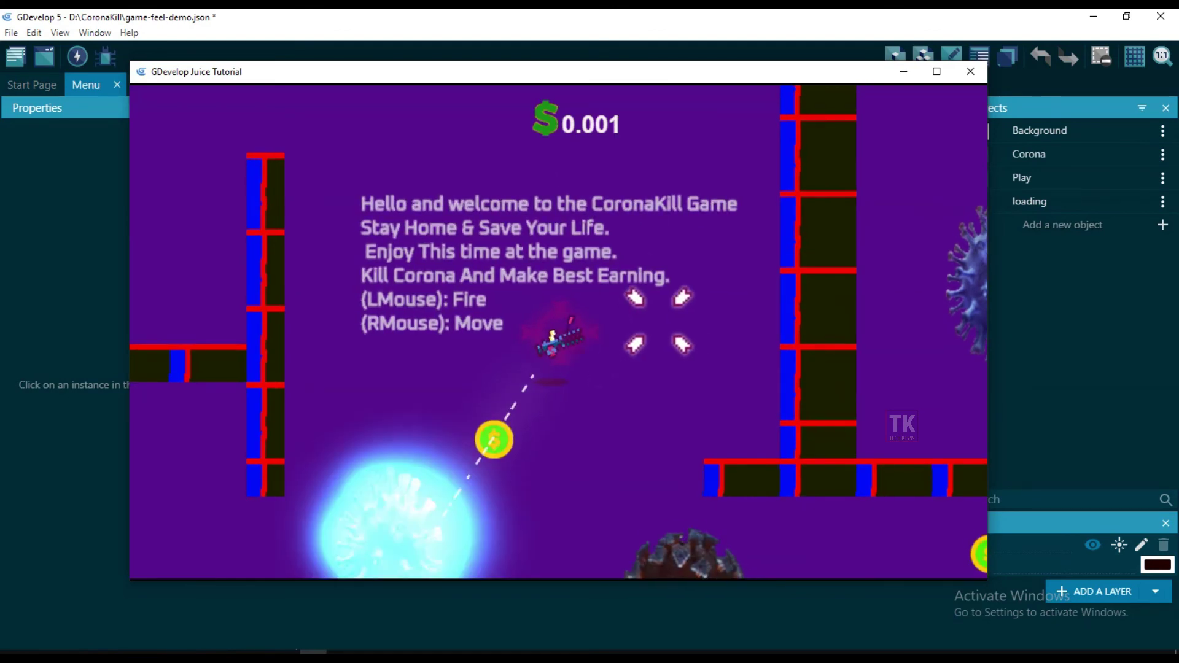
click(970, 72)
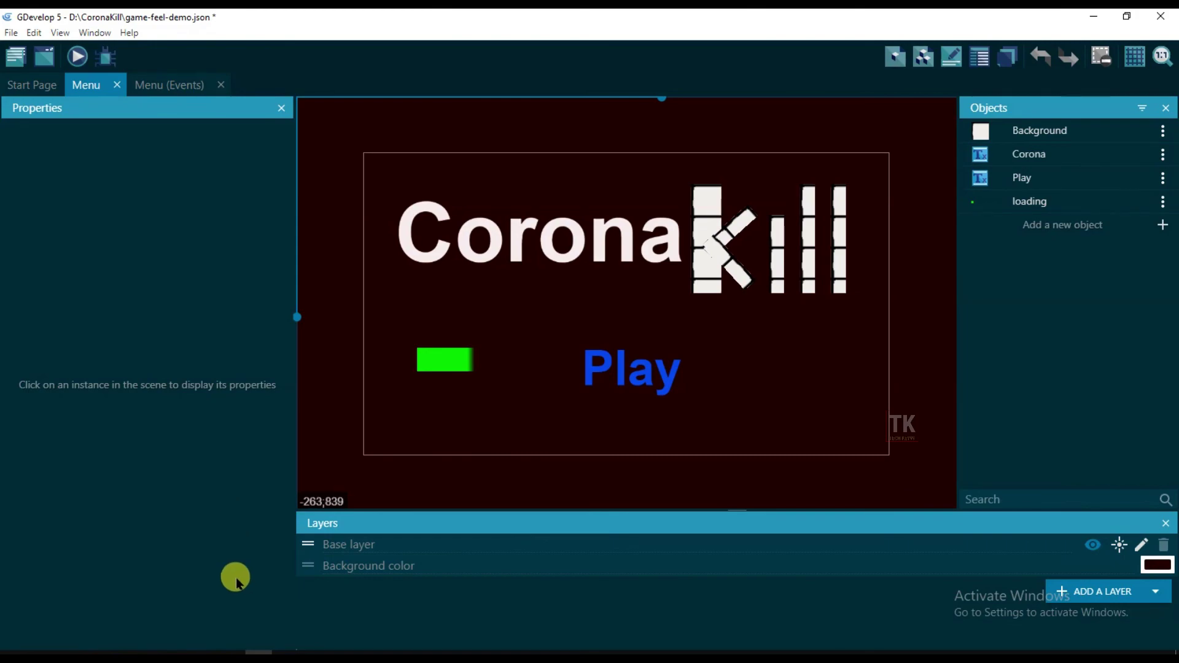
click(237, 652)
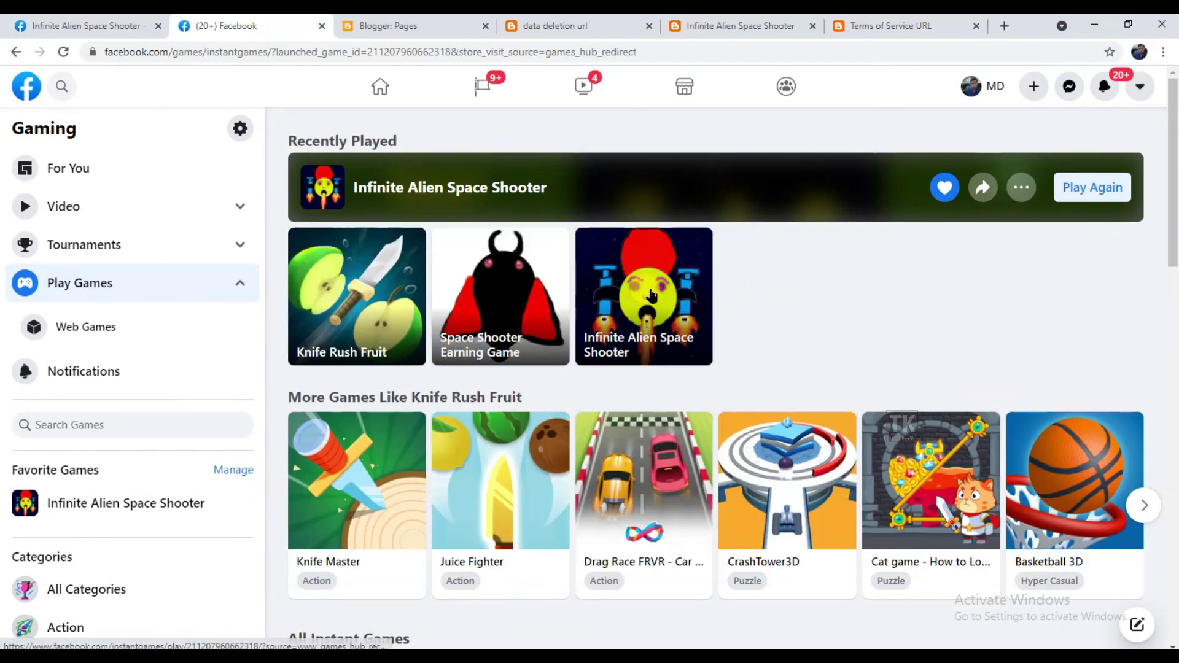
Step: Relaunch Infinite Alien Space Shooter from Recently Played, press its power button, and dismiss the ad
click(644, 295)
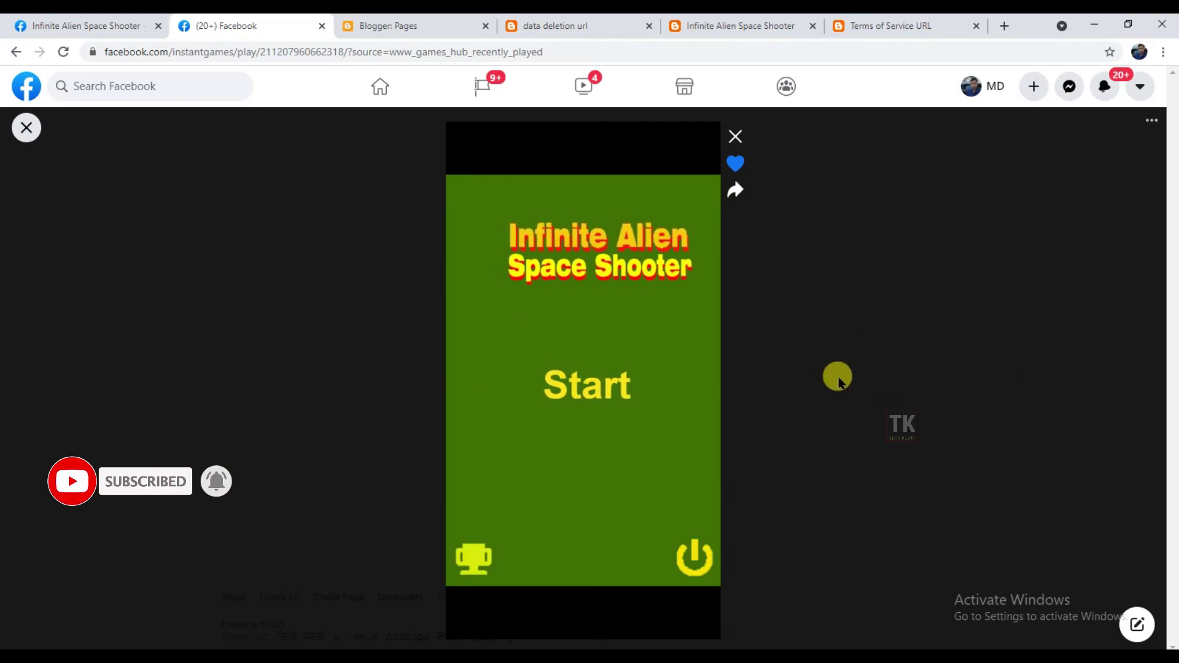
click(694, 557)
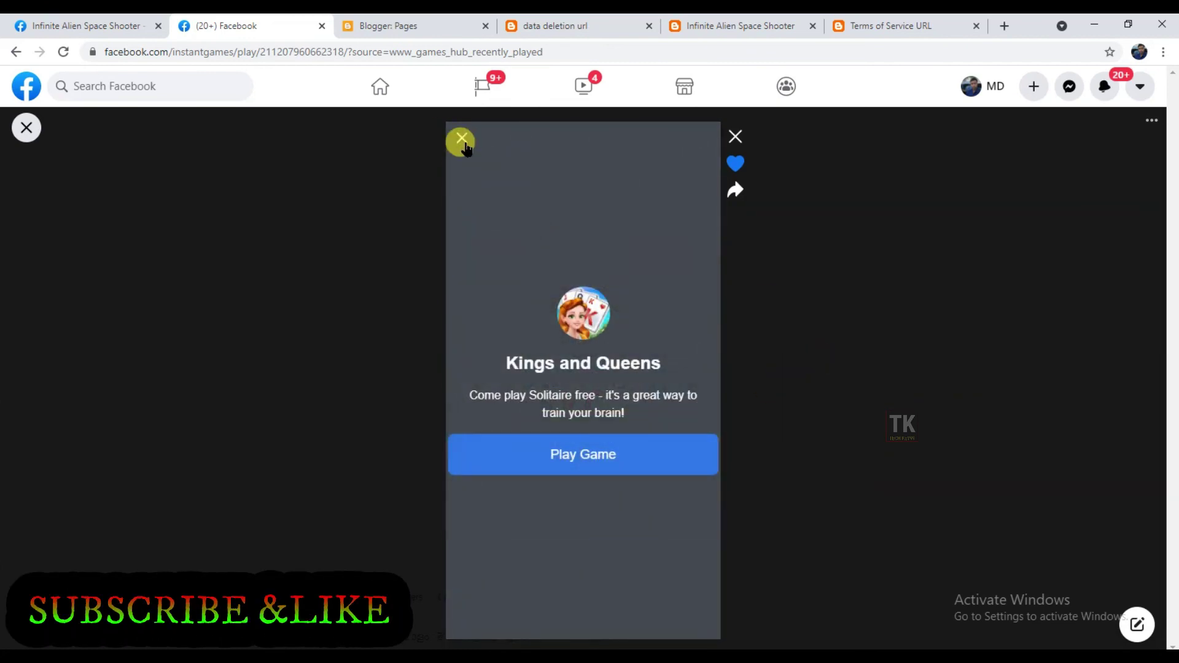
click(462, 138)
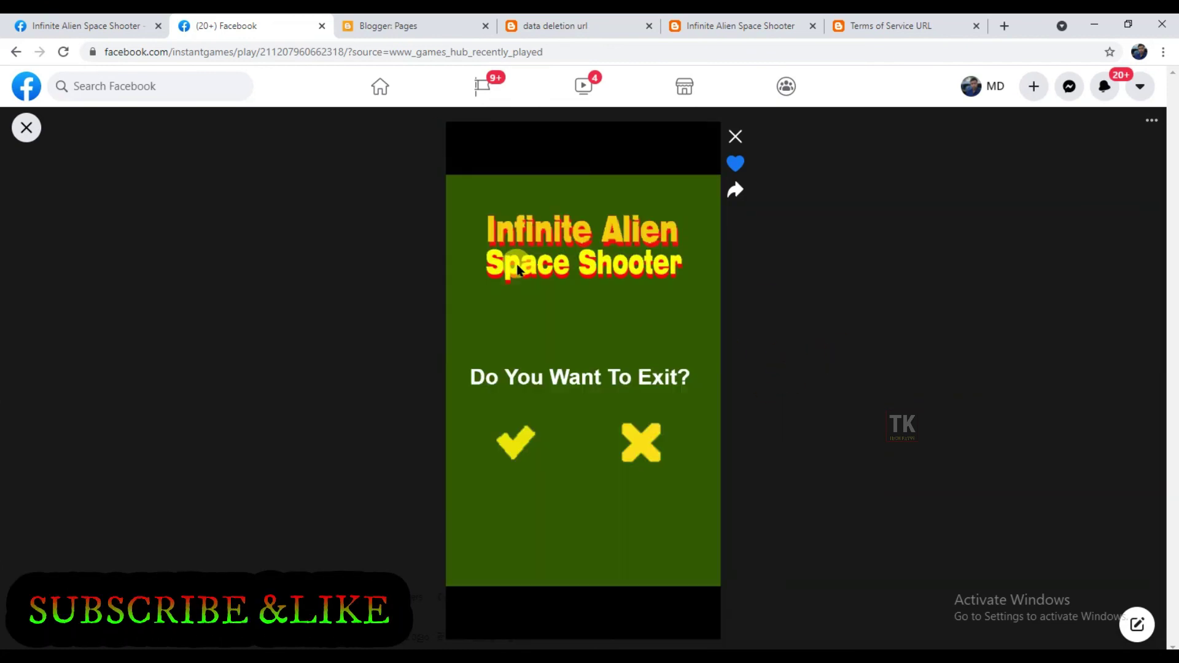